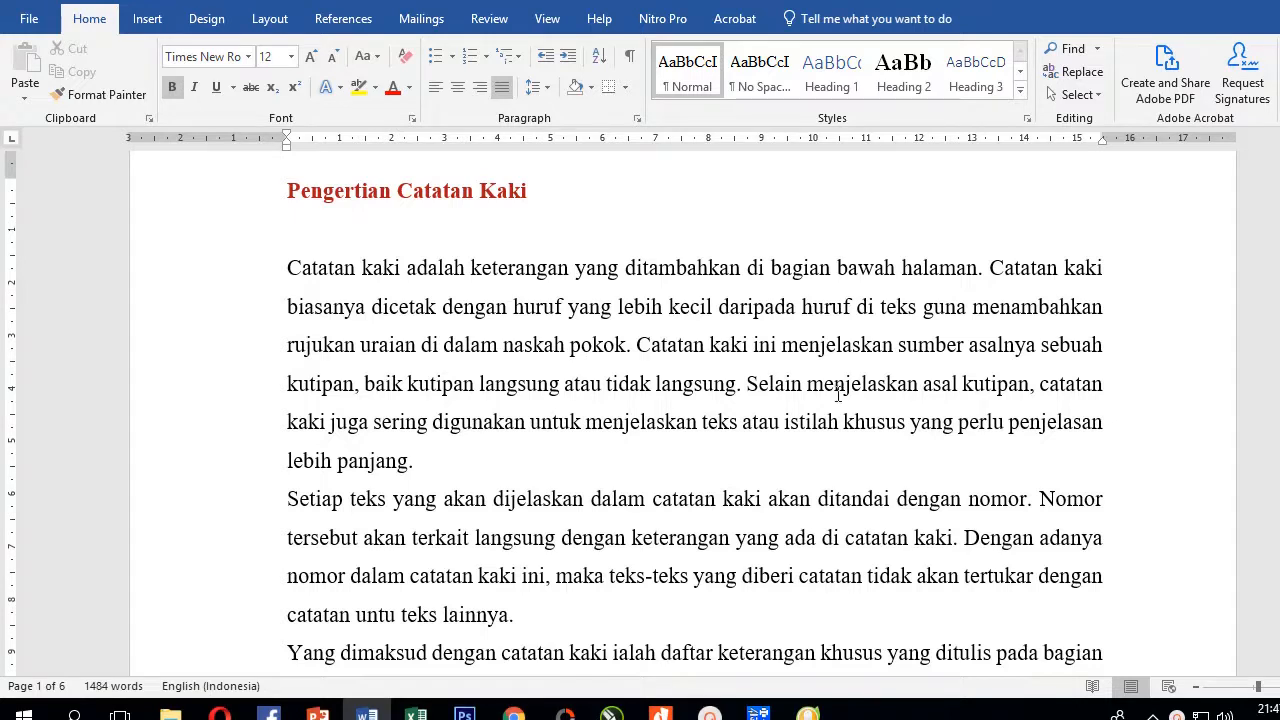
Insert ' yang bernama' and a person's name before the period after 'lebih panjang', and bold the name
left_click(467, 468)
scroll(431, 461, "down", 3)
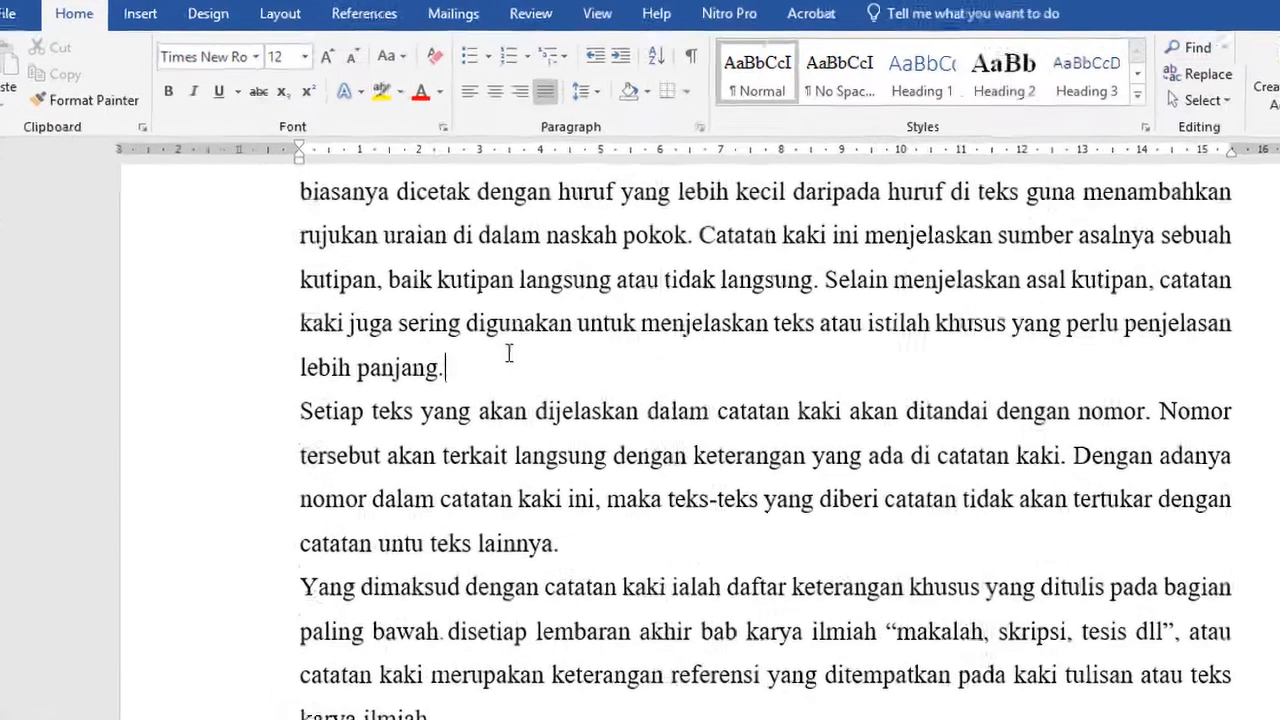
key("Left")
type("yan")
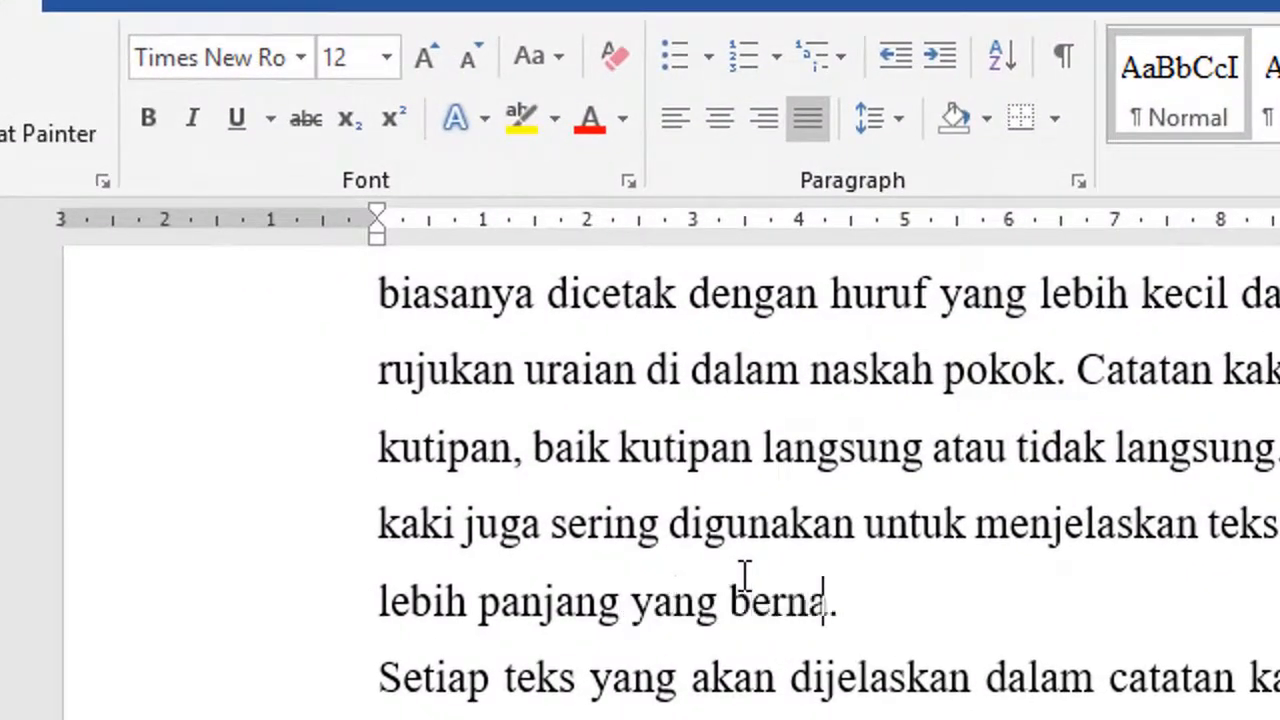
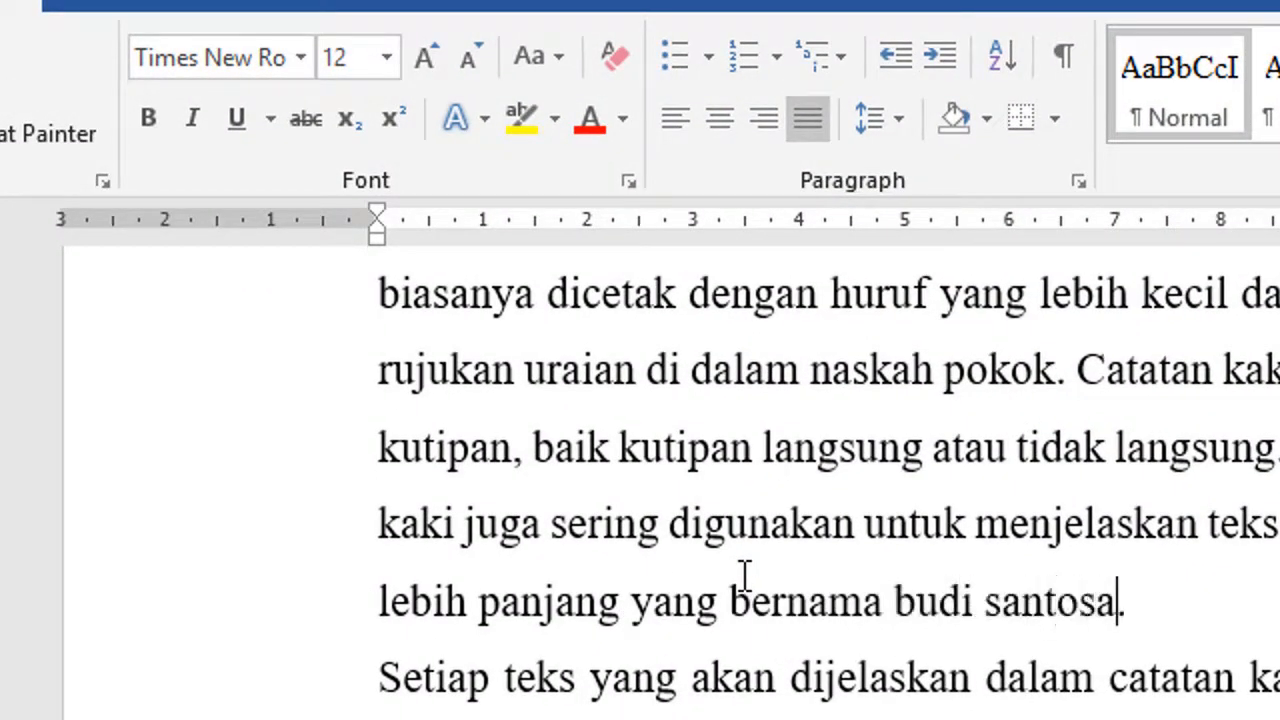
key("ctrl+Left")
key("ctrl+Left")
key("ctrl+shift+Right")
key("ctrl+shift+Right")
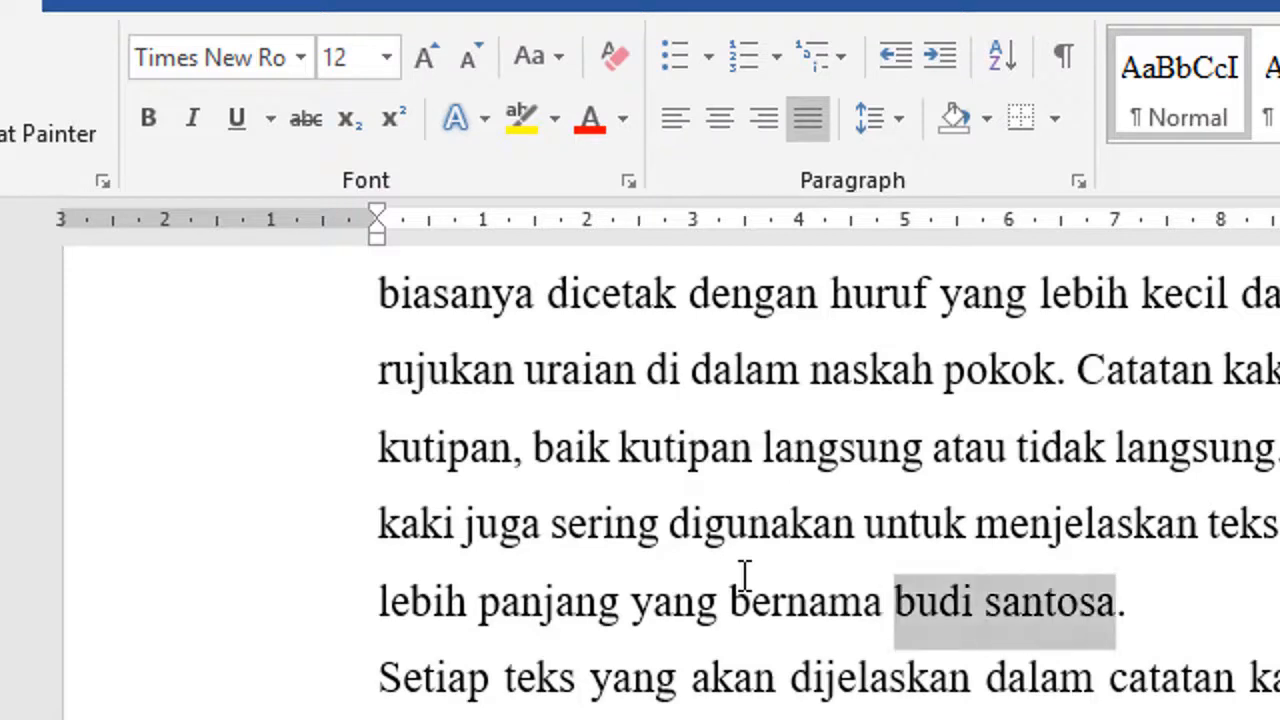
key("ctrl+b")
Capitalise the initials of the name's first name and surname, then check its bold formatting
key("Left")
key("shift+Right")
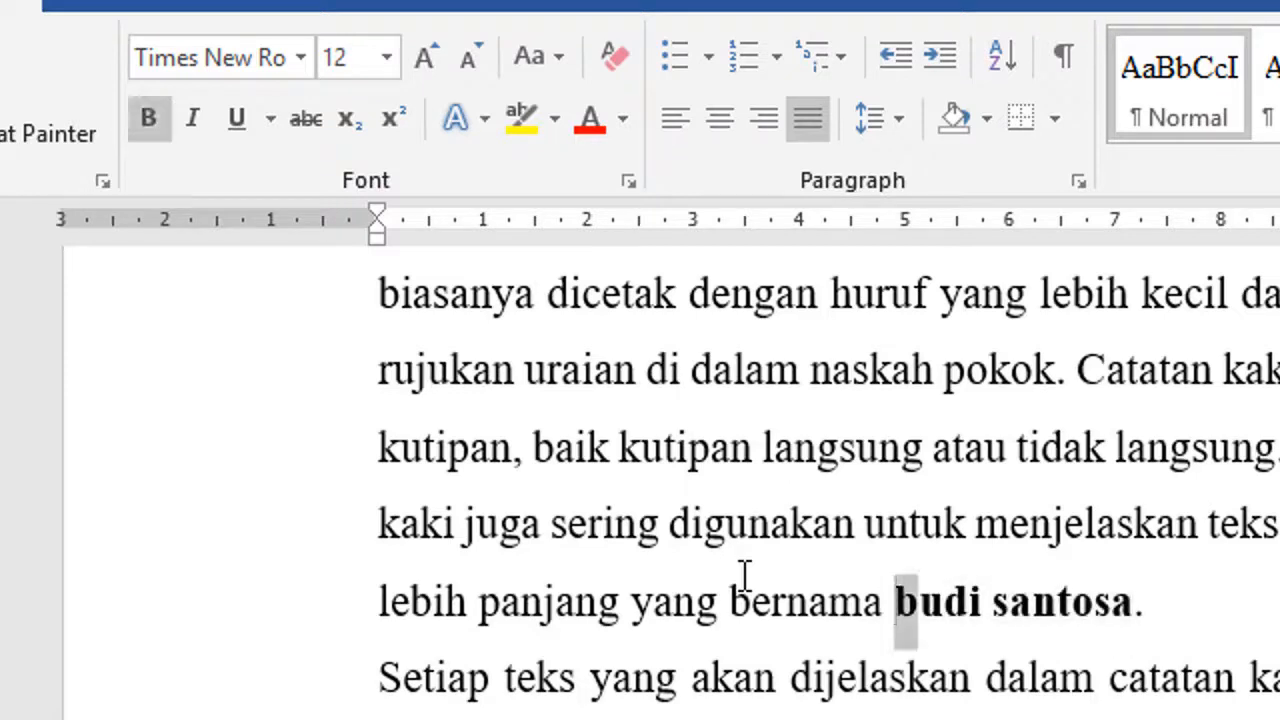
type("B")
key("ctrl+Right")
key("shift+Right")
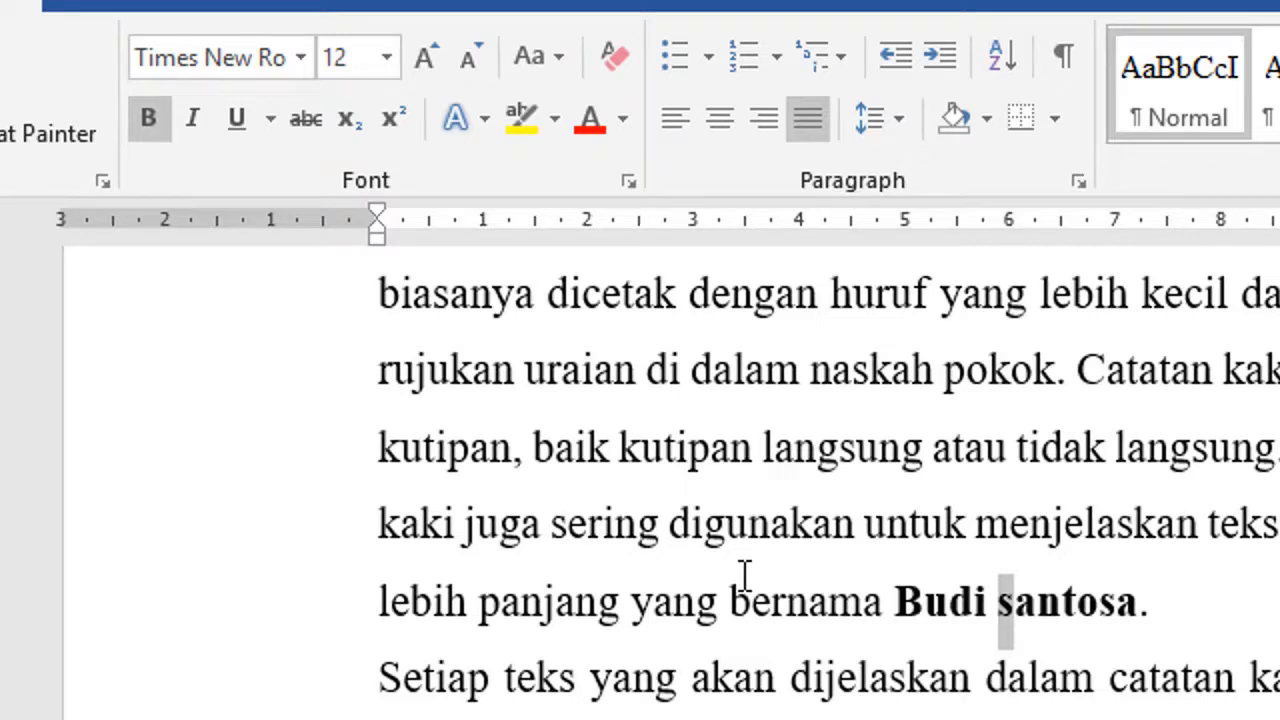
type("S")
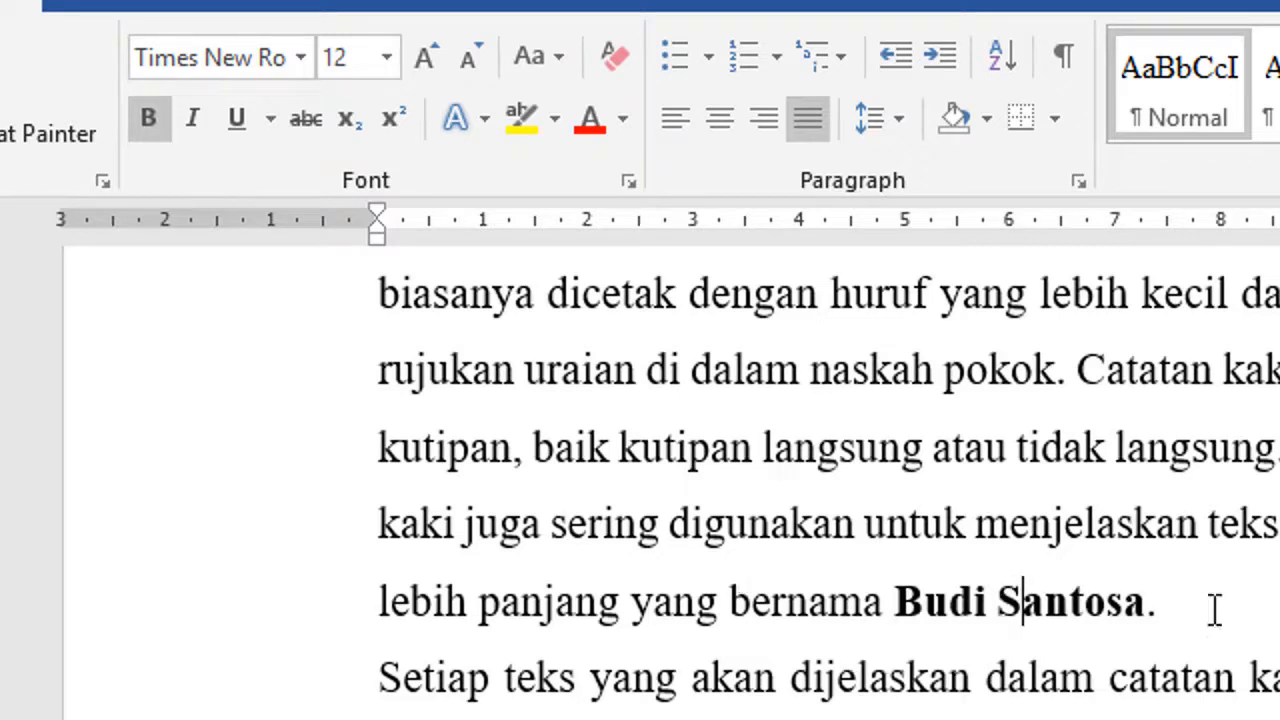
left_click(1212, 605)
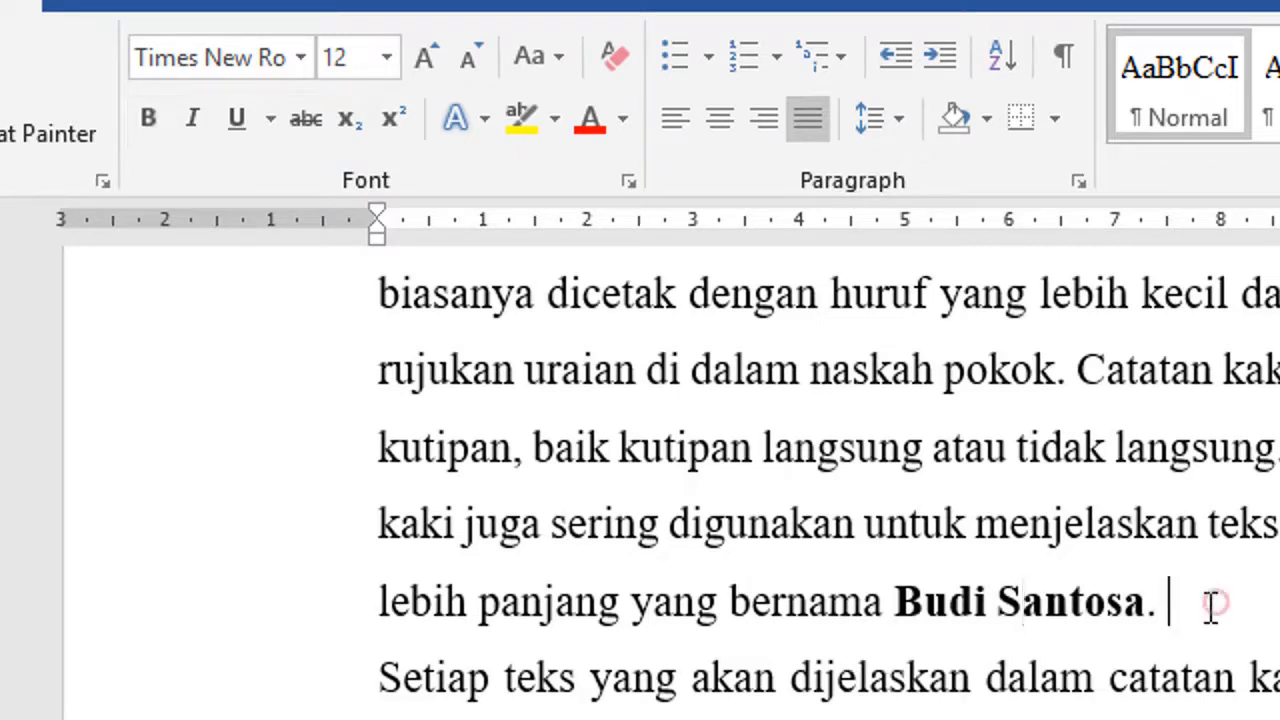
left_click(923, 607)
left_click(1158, 605)
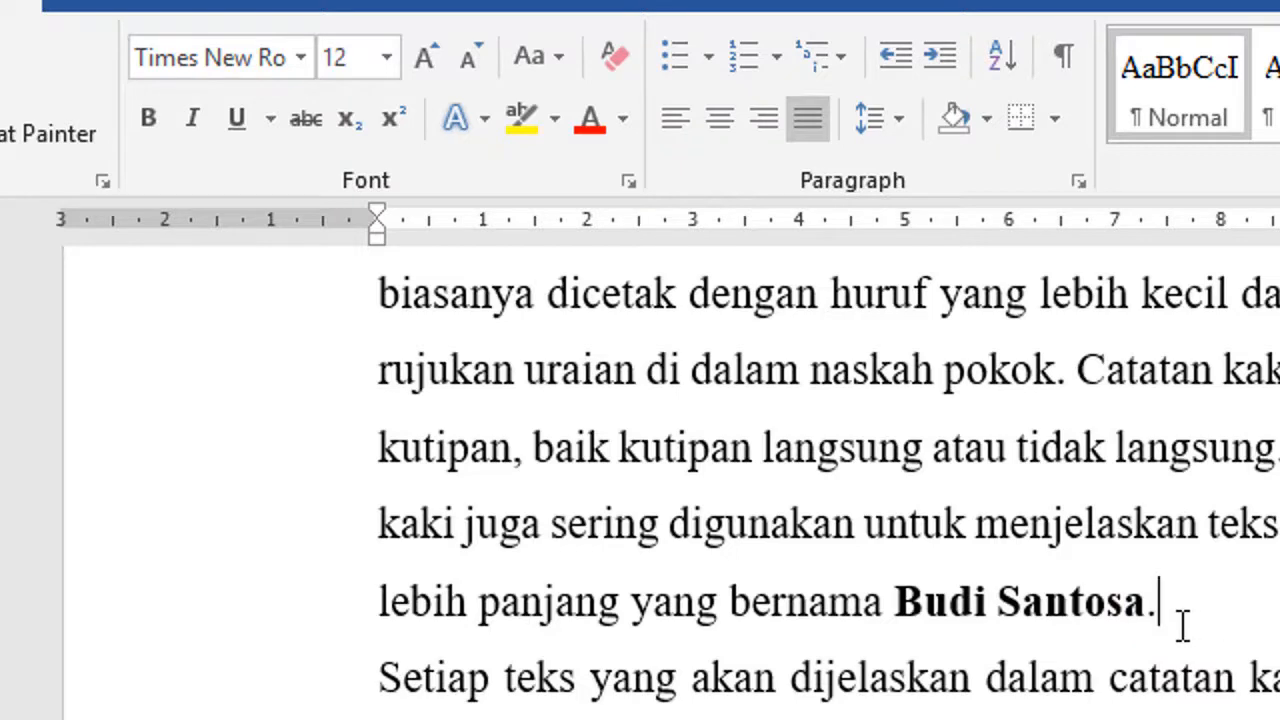
key("Left")
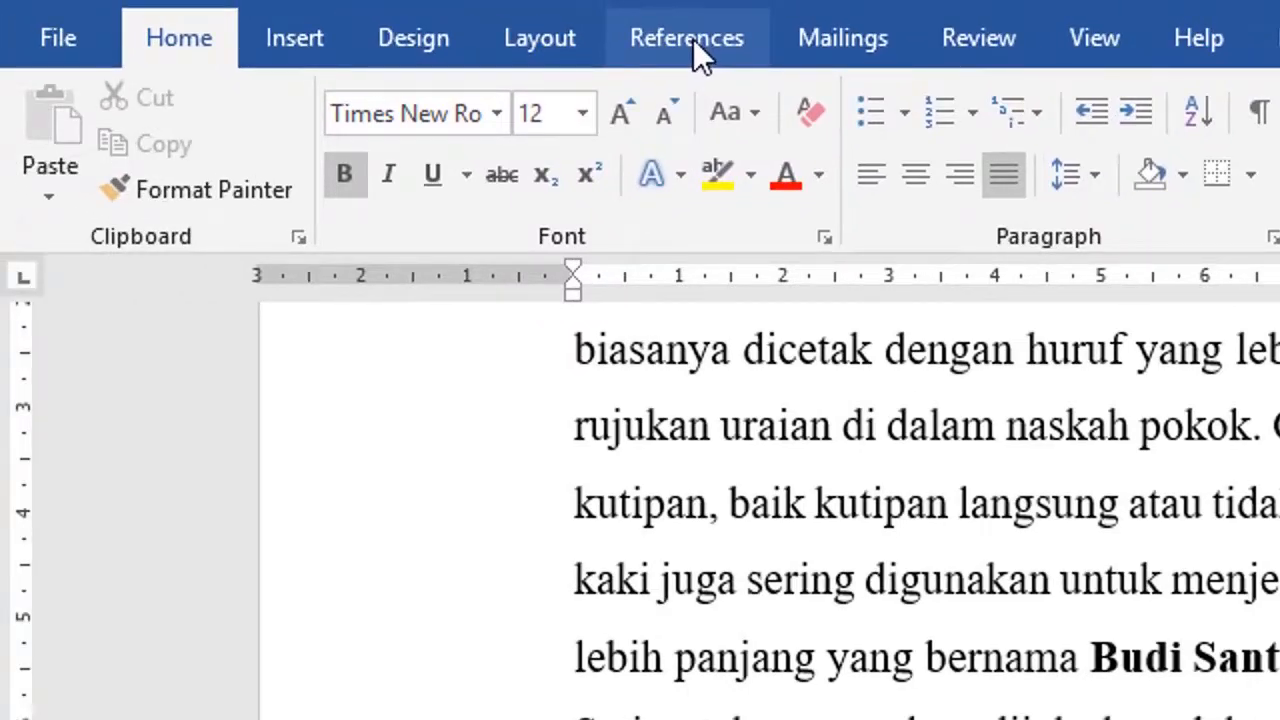
Insert footnote 1 after the bolded name and start typing a note describing that person
left_click(693, 39)
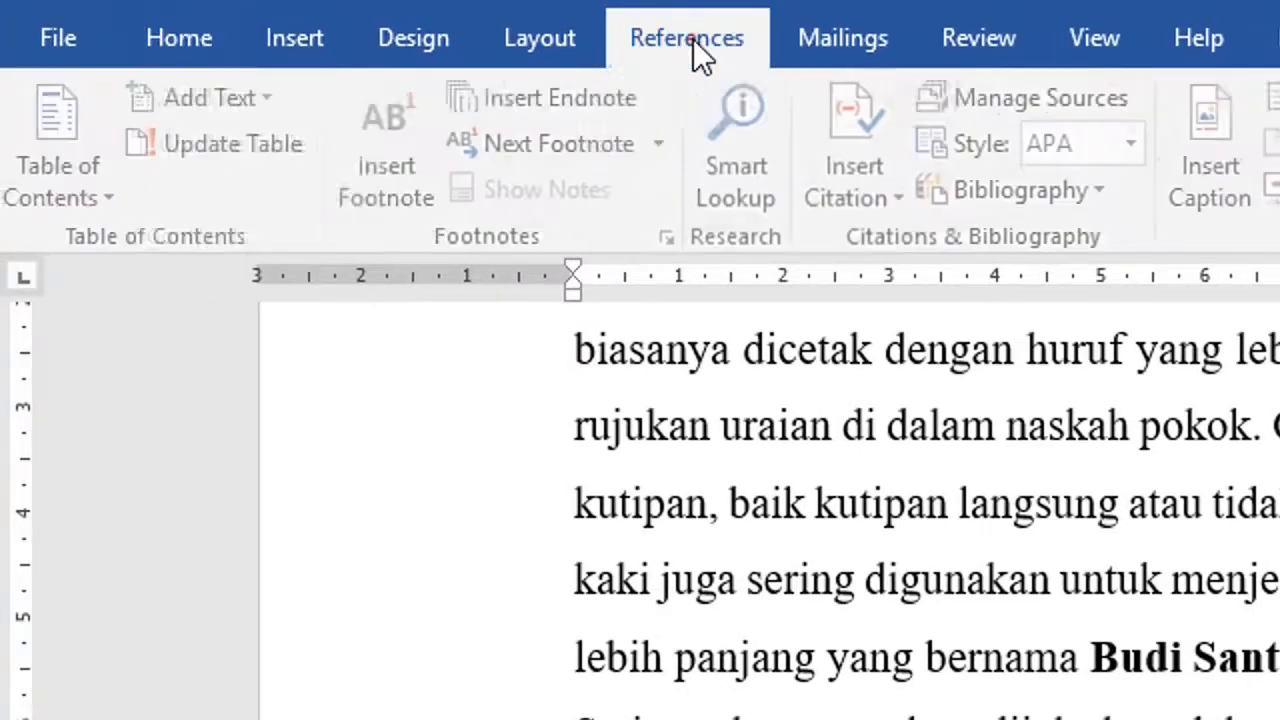
left_click(405, 196)
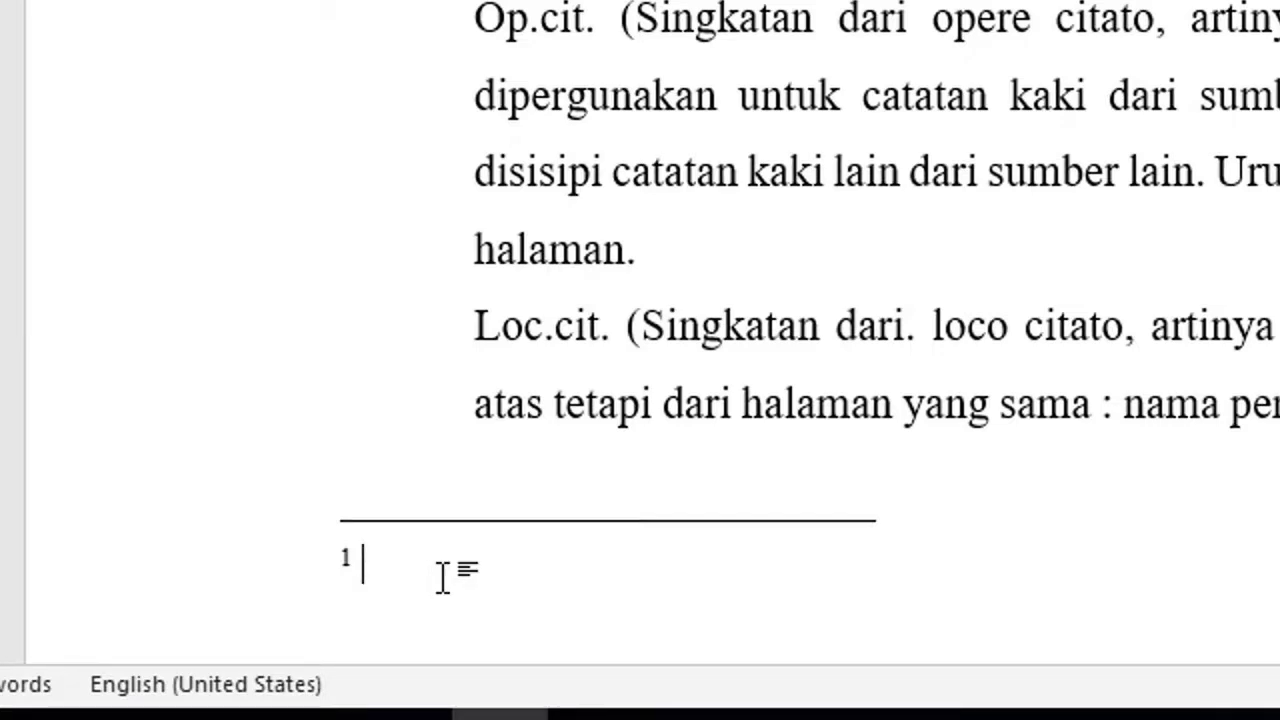
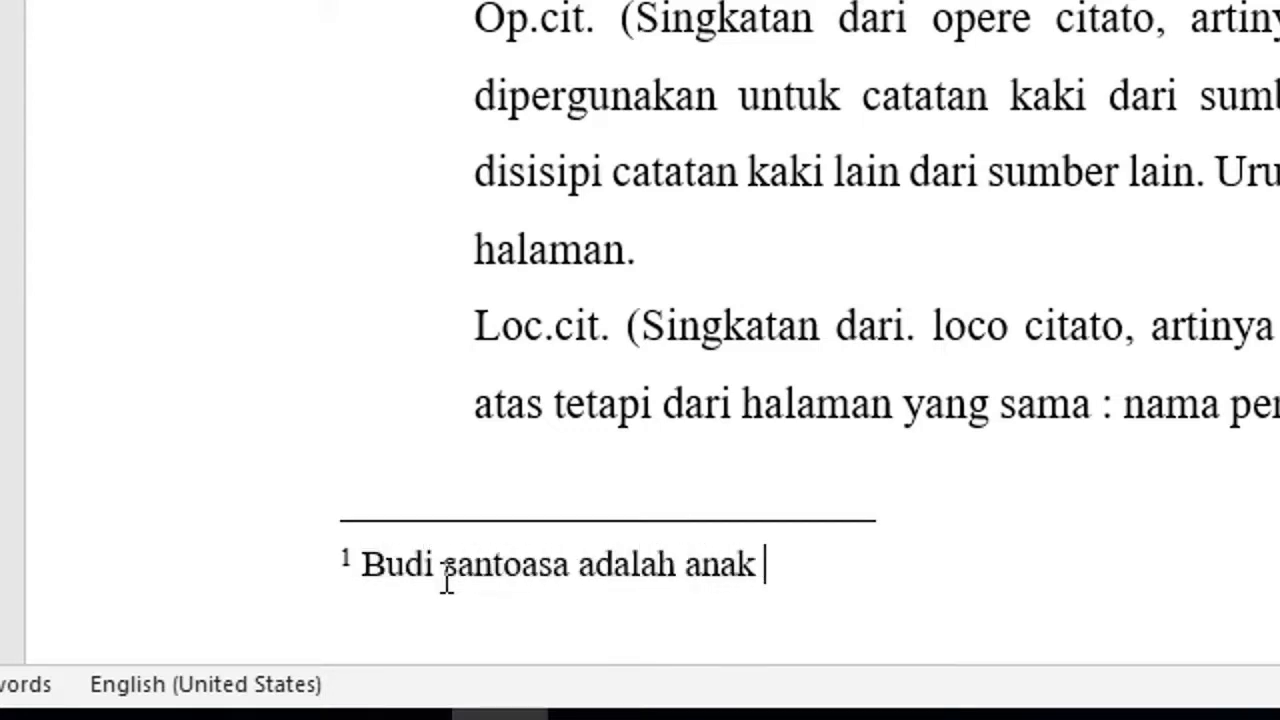
type("paling cakep se RT 5 dan sekarang")
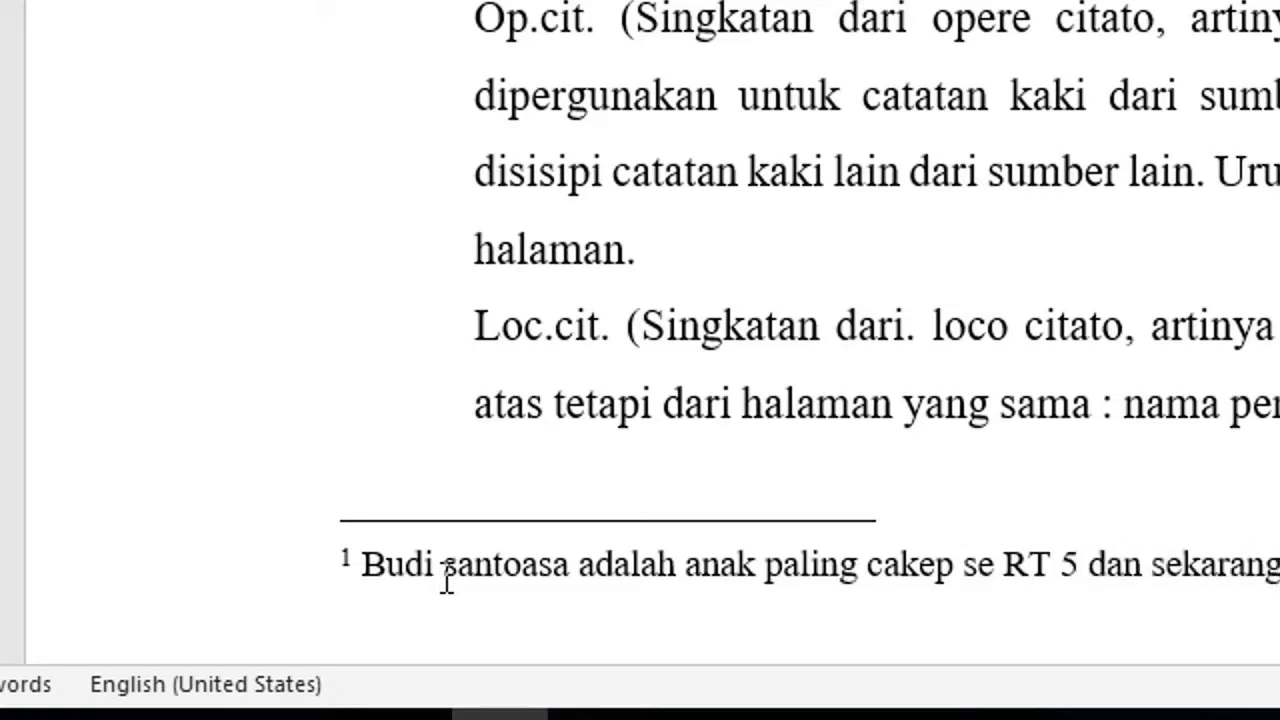
type(" masih sendiri karena tidak ada orang yang mau berdekatan denganny")
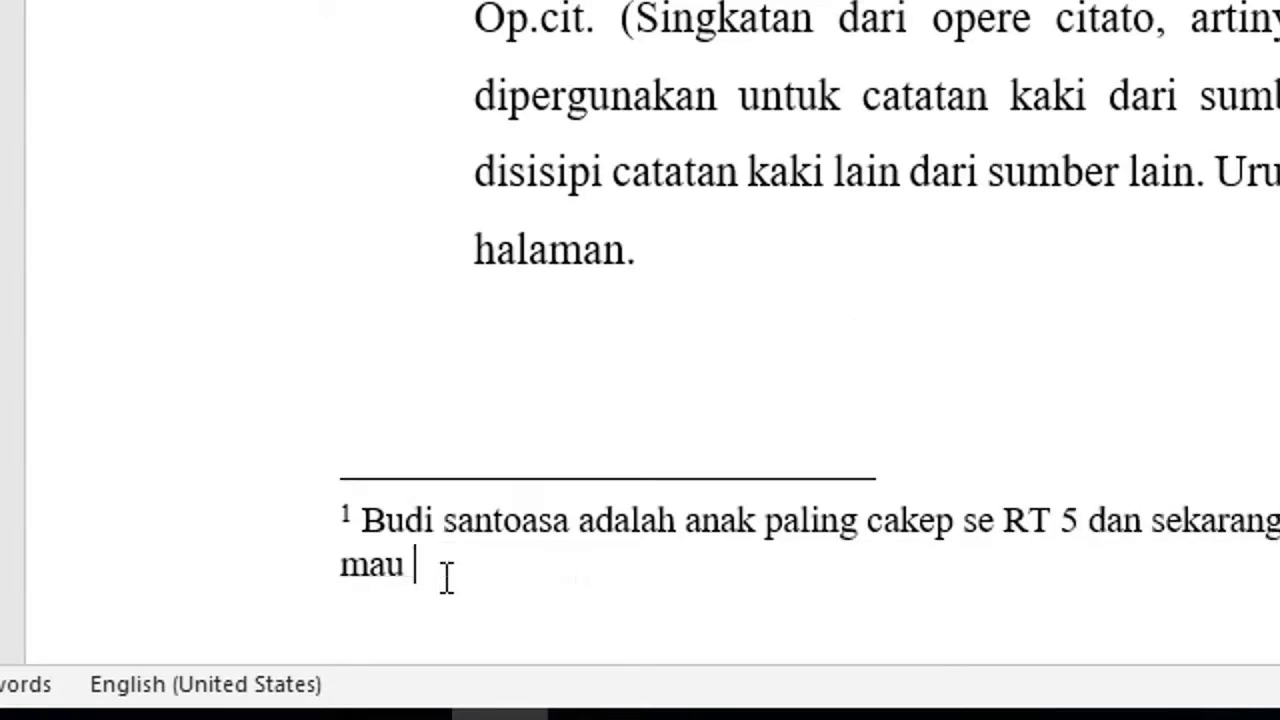
type("a.")
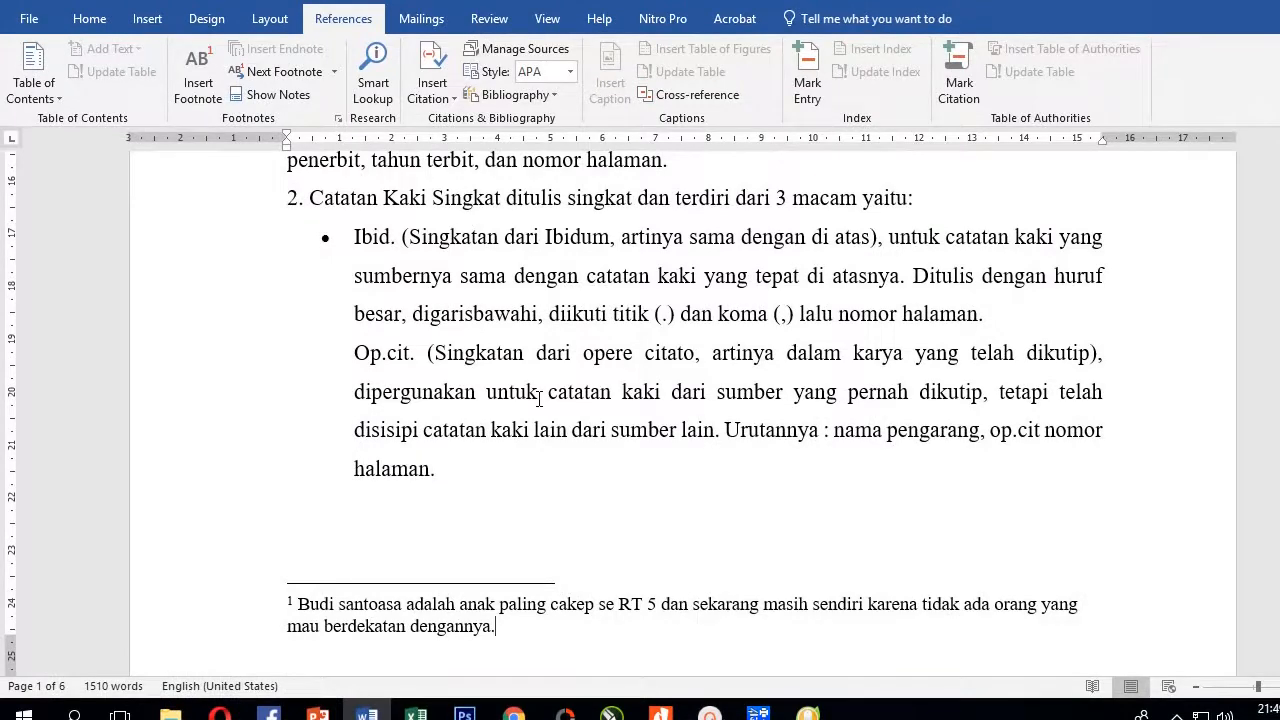
left_click(484, 313)
scroll(490, 320, "up", 3)
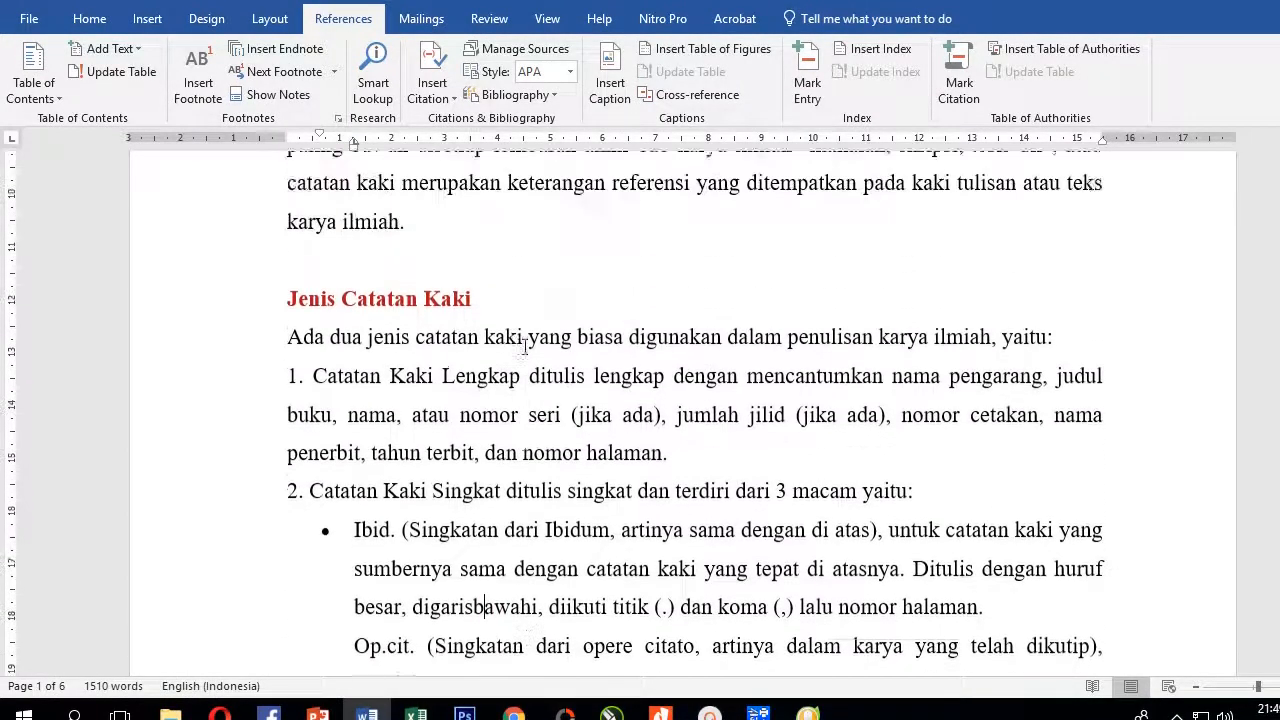
scroll(525, 350, "up", 4)
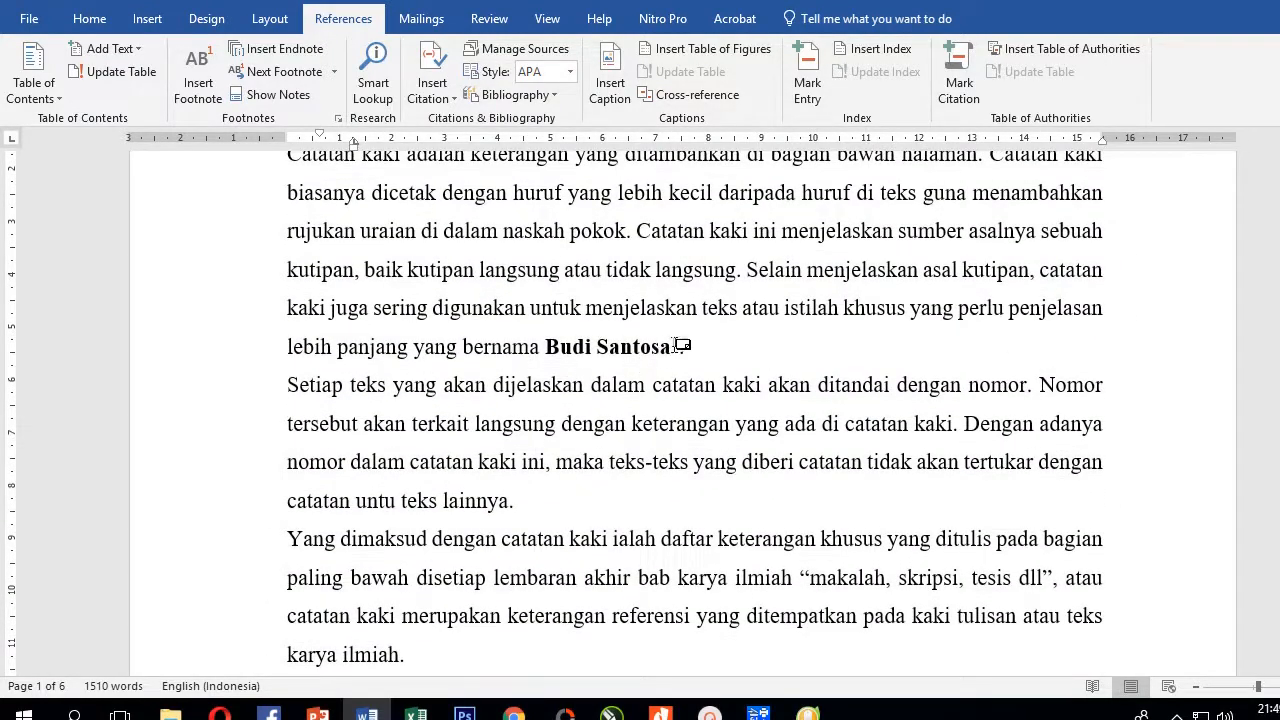
mouse_move(681, 345)
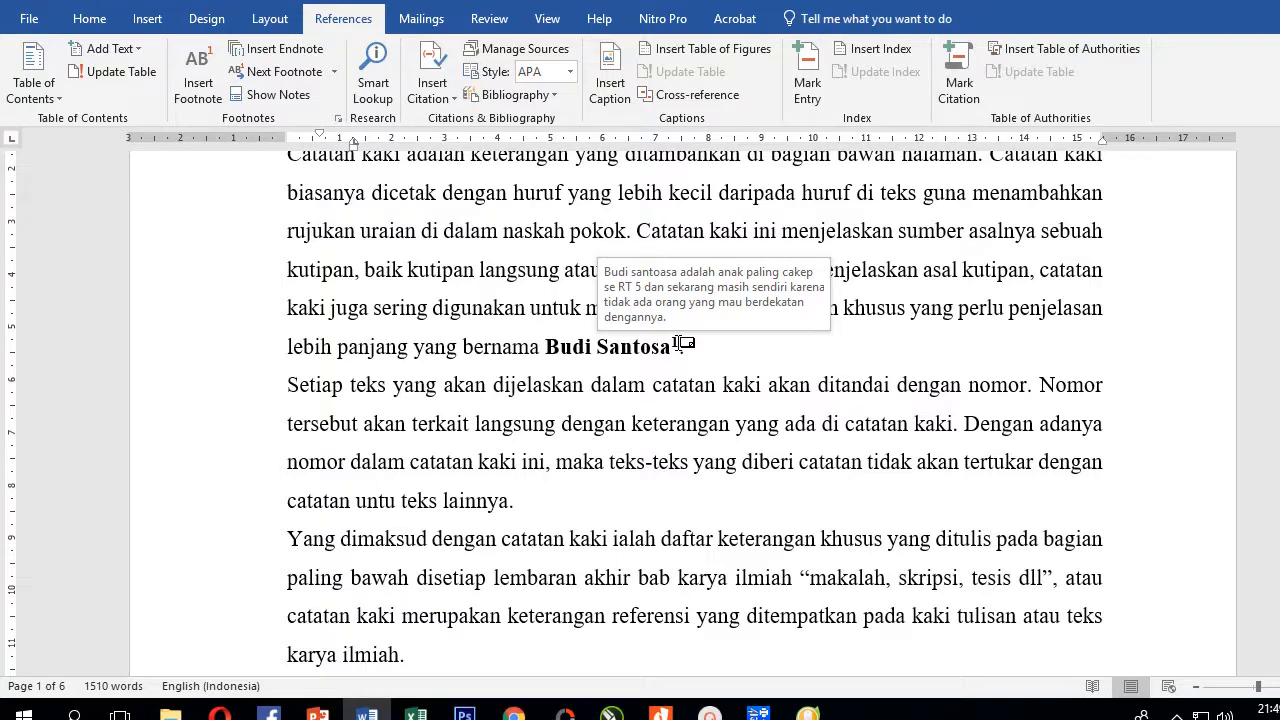
double_click(681, 345)
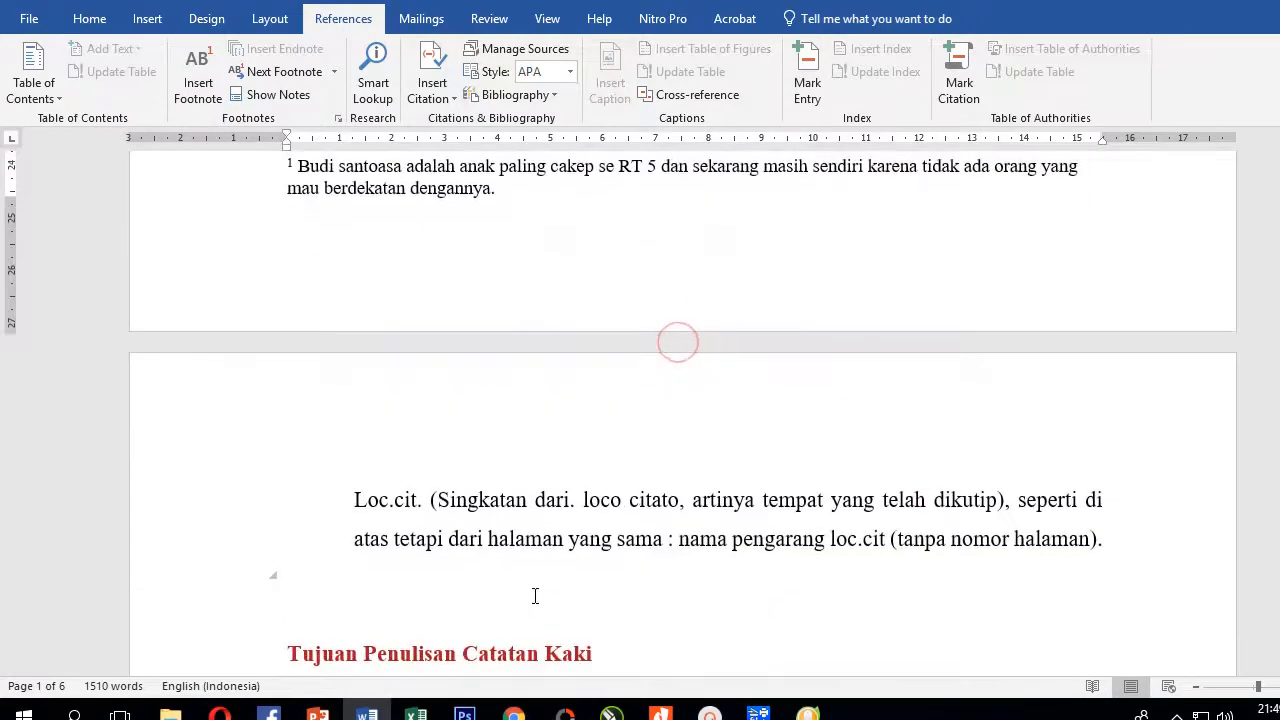
scroll(523, 541, "up", 1)
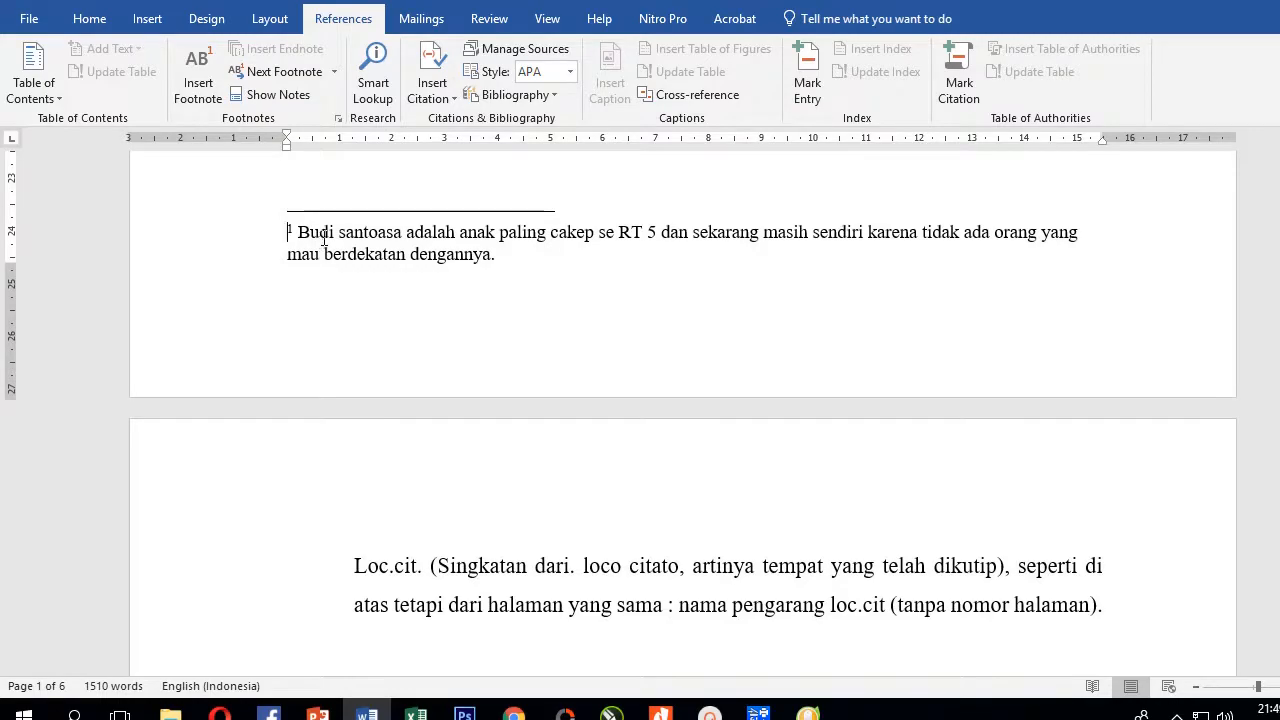
scroll(341, 256, "up", 10)
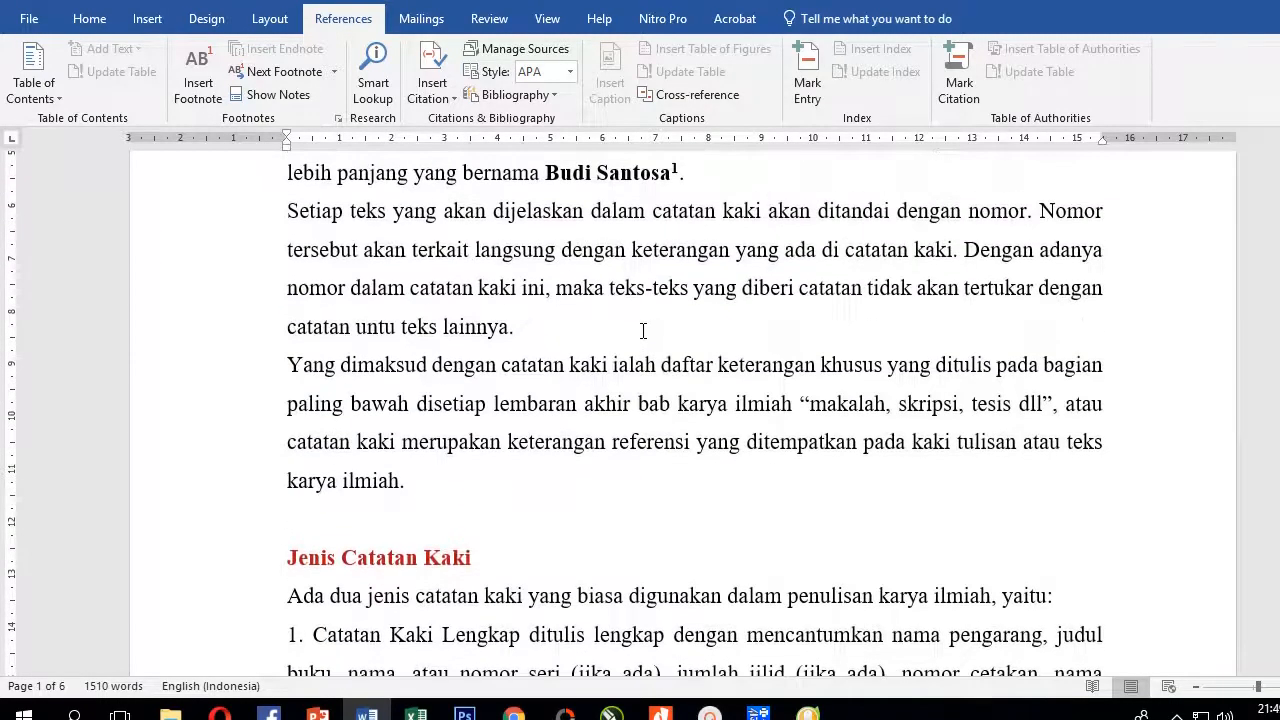
left_click(632, 318)
scroll(632, 318, "up", 2)
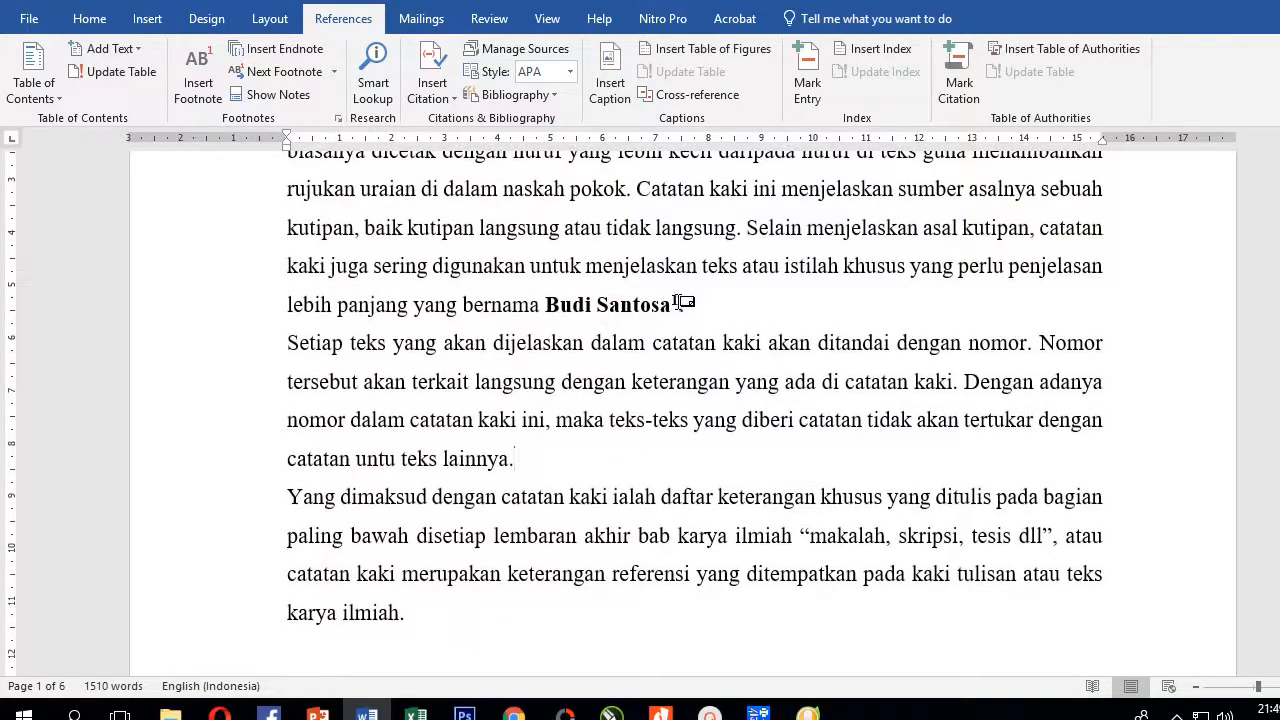
mouse_move(681, 305)
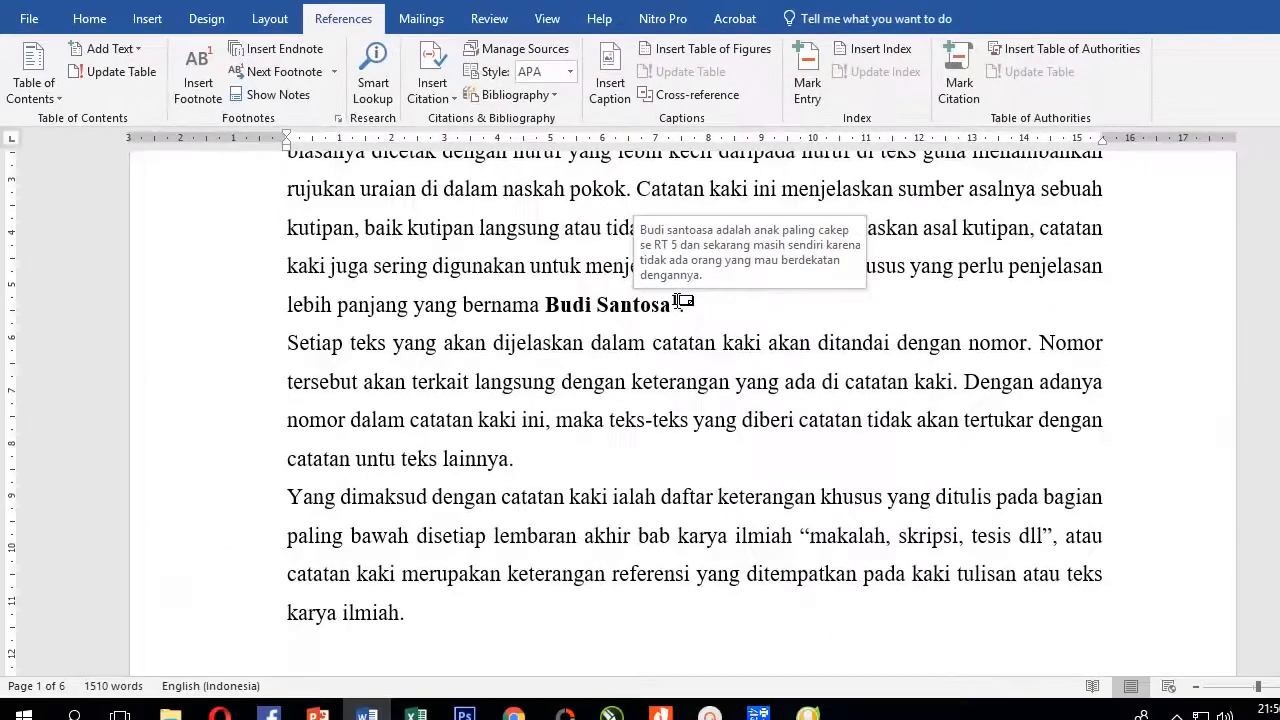
double_click(681, 303)
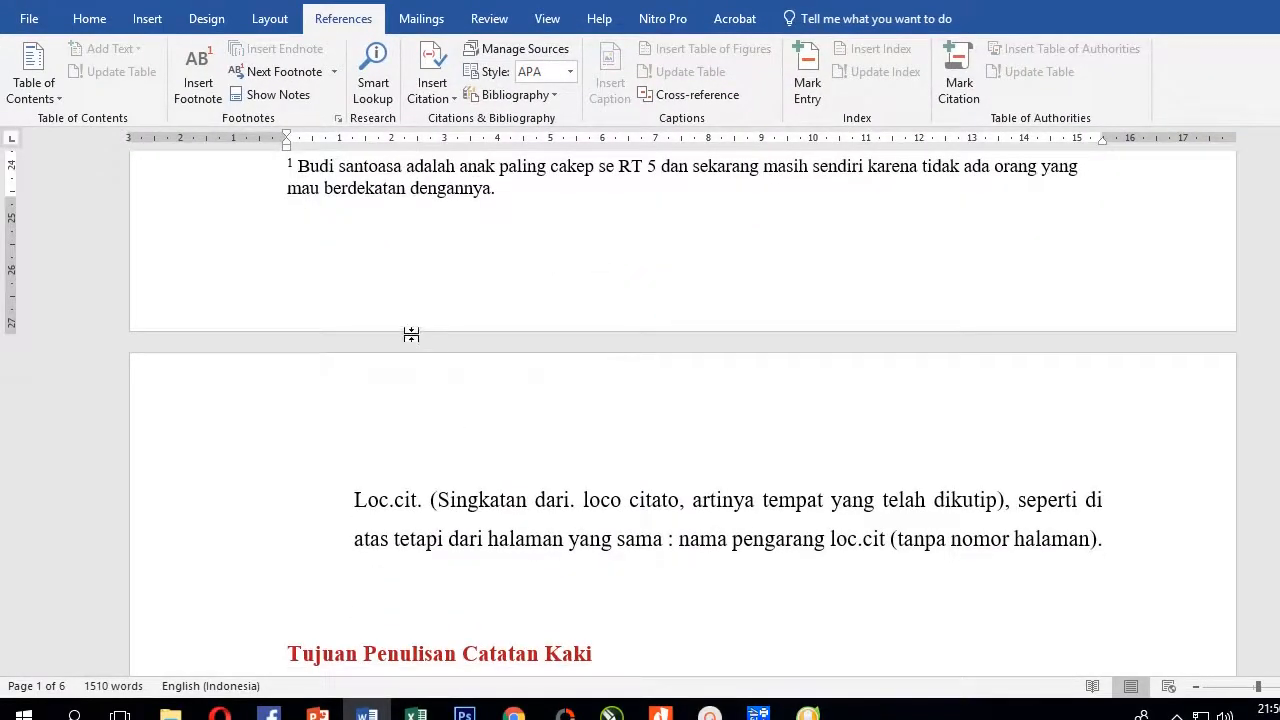
scroll(350, 258, "up", 1)
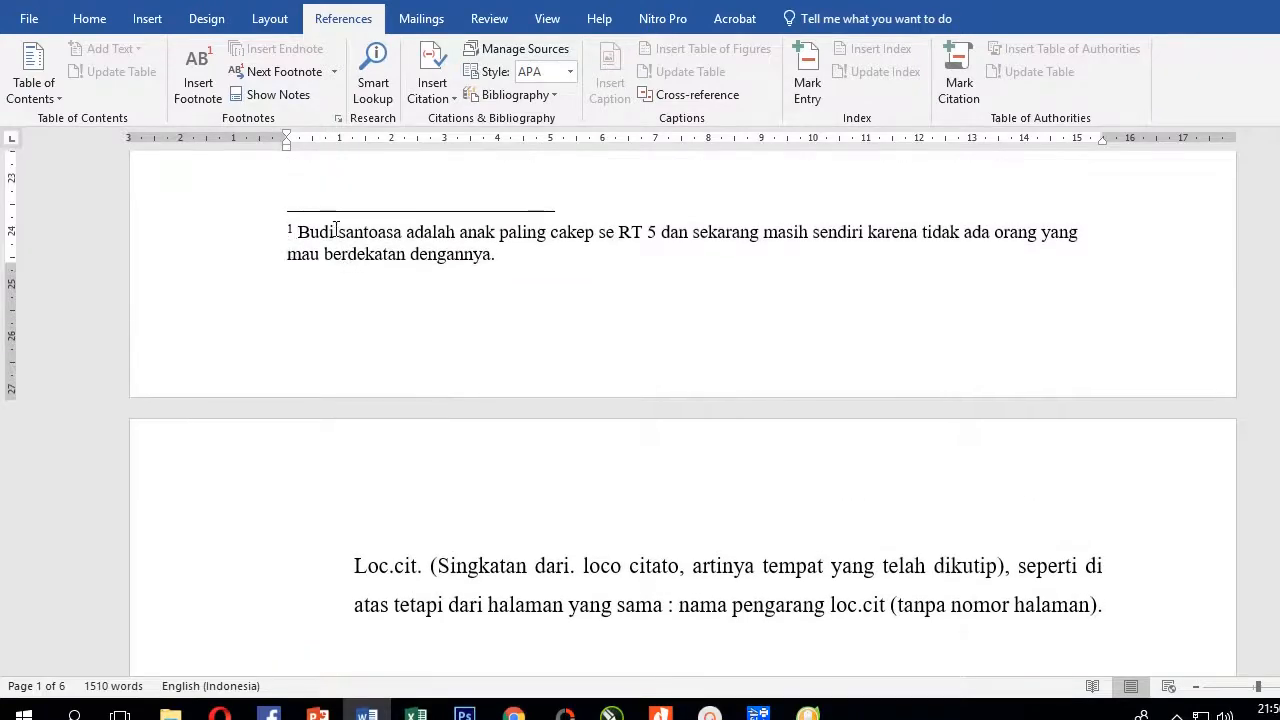
scroll(340, 240, "up", 15)
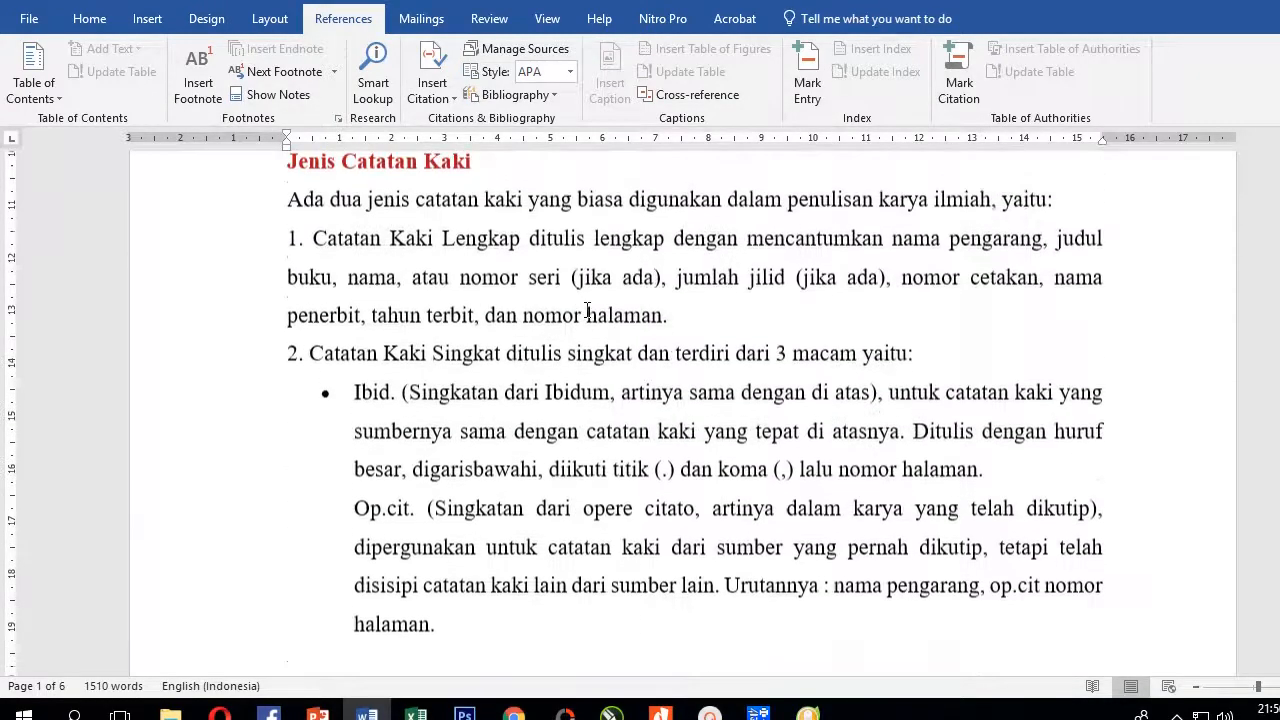
left_click(587, 283)
scroll(620, 320, "up", 3)
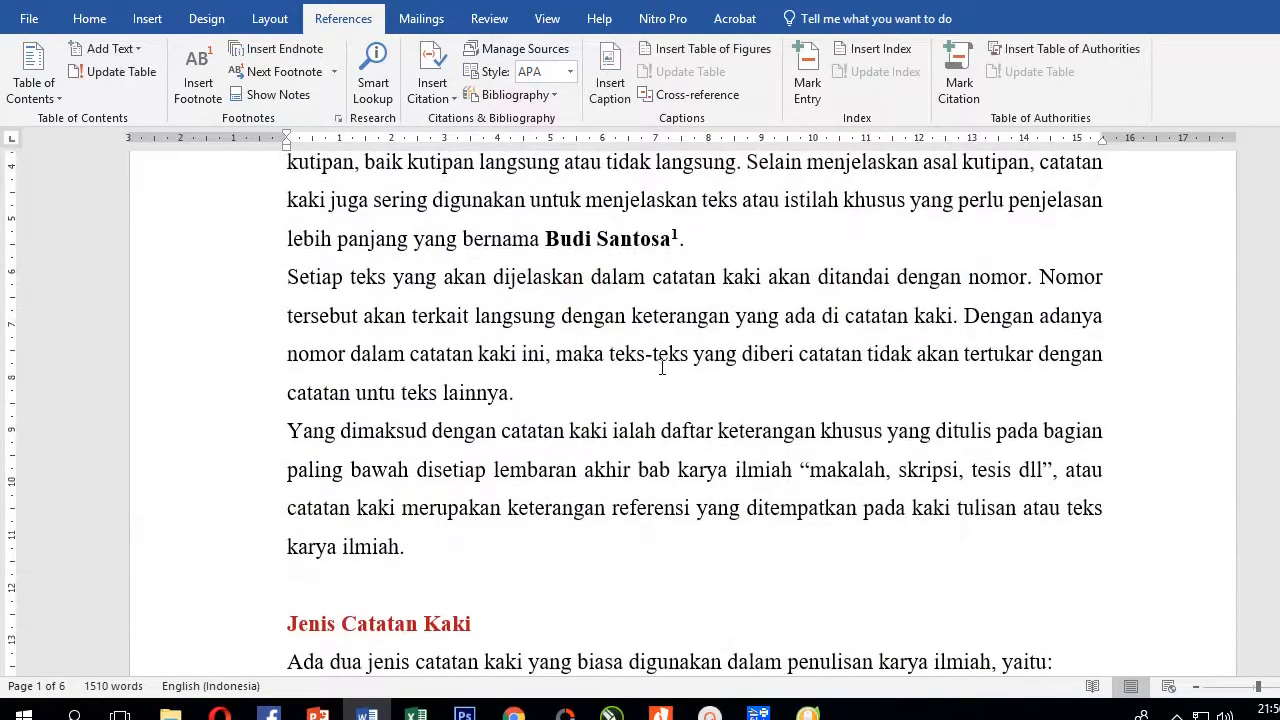
left_click(586, 388)
left_click(414, 548)
scroll(359, 528, "down", 4)
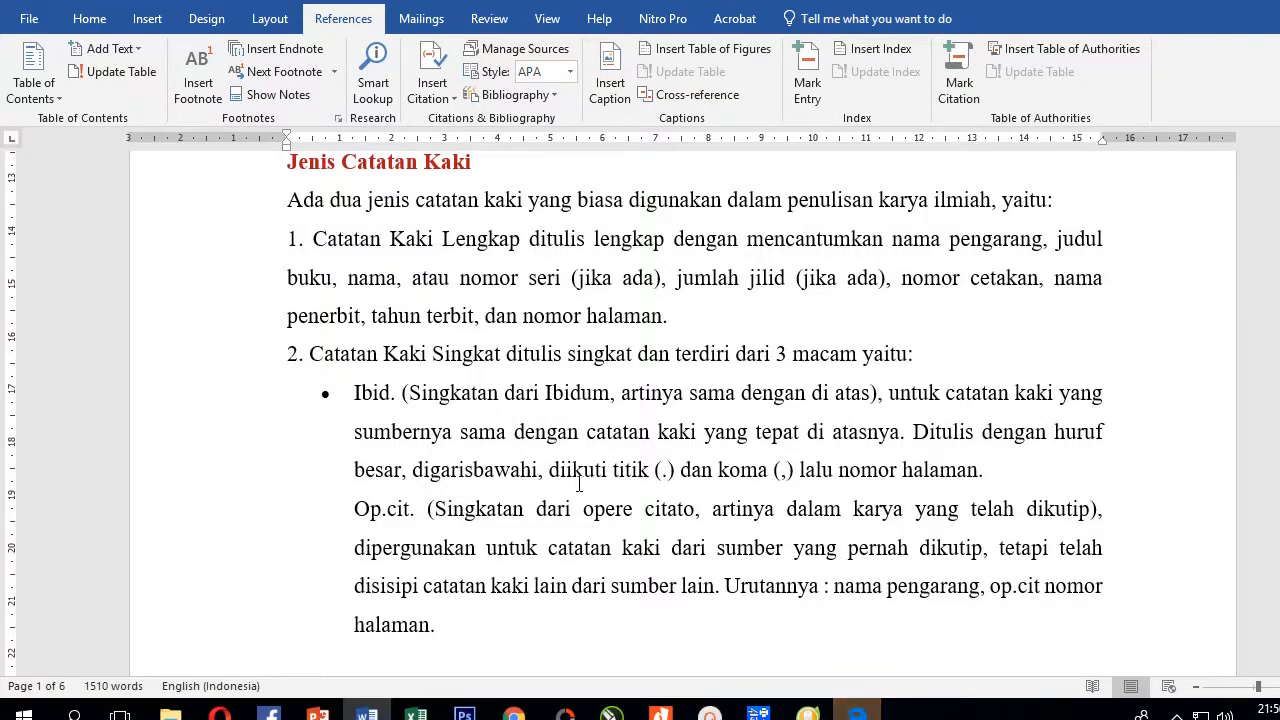
scroll(560, 488, "up", 4)
scroll(535, 498, "up", 1)
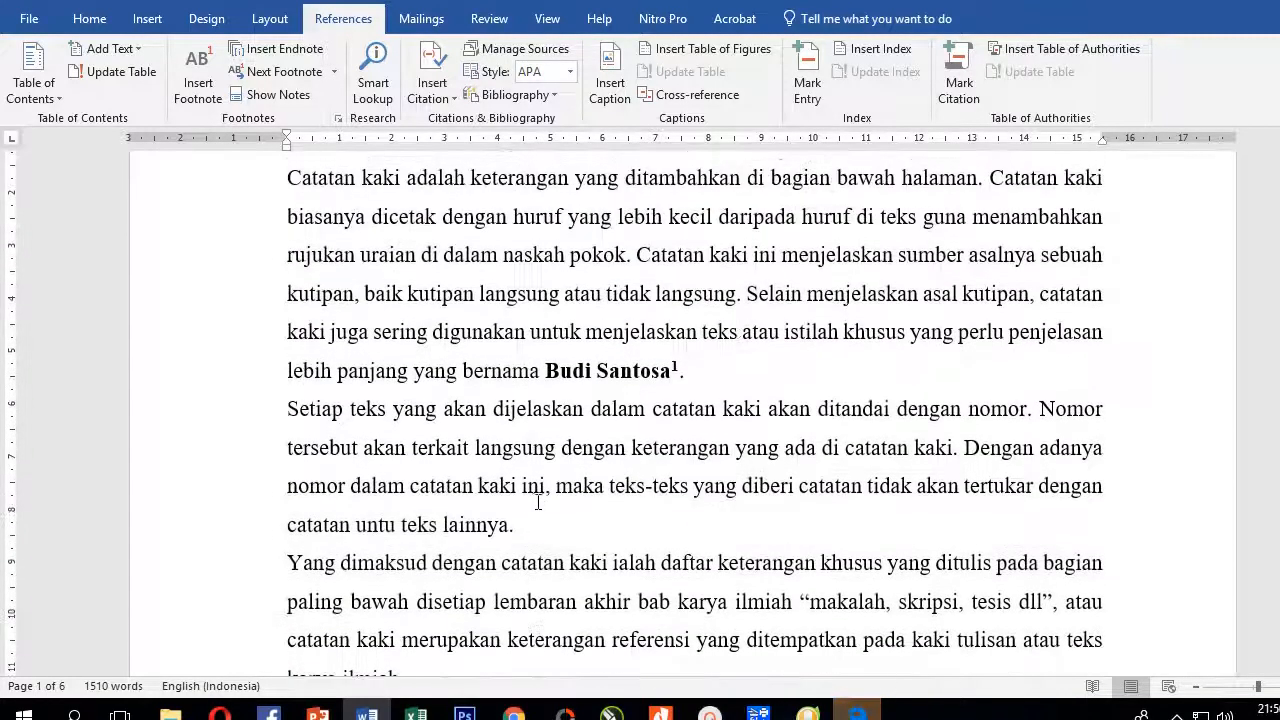
left_click(530, 522)
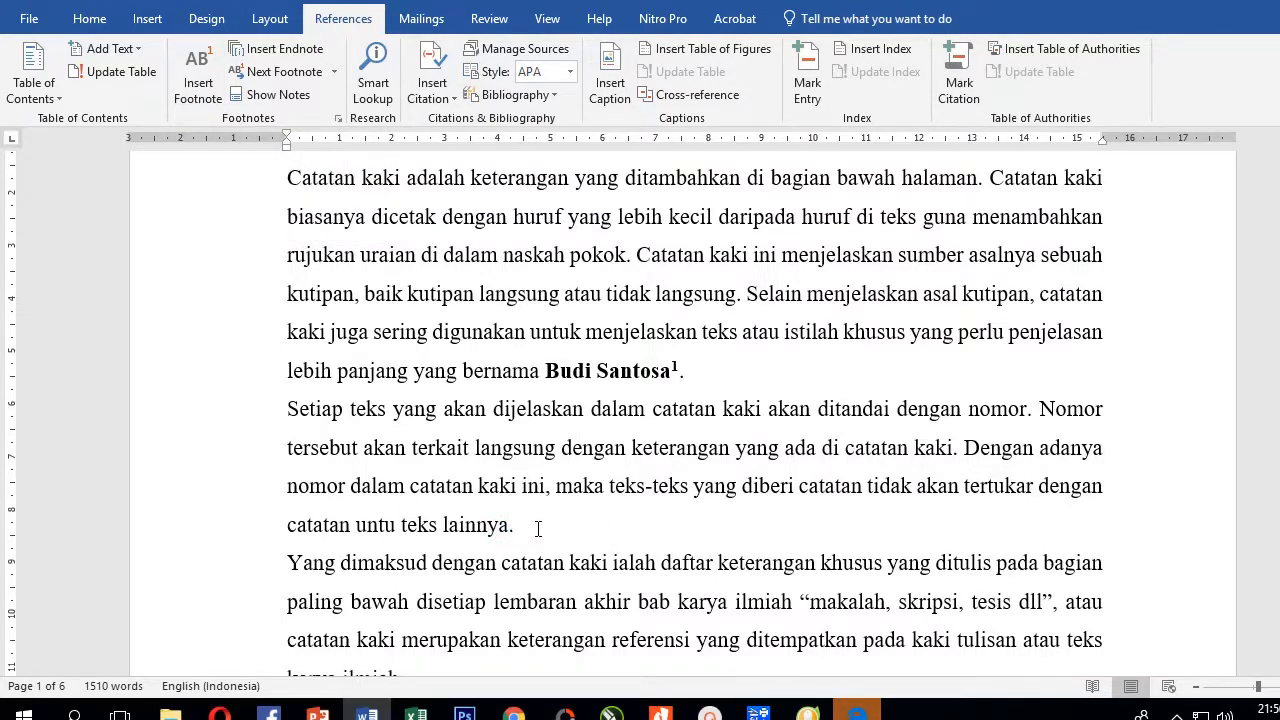
Insert footnote 2 containing the pasted Ibid. explanation (Singkatan dari Ibidum), then return to the body text
left_click(198, 82)
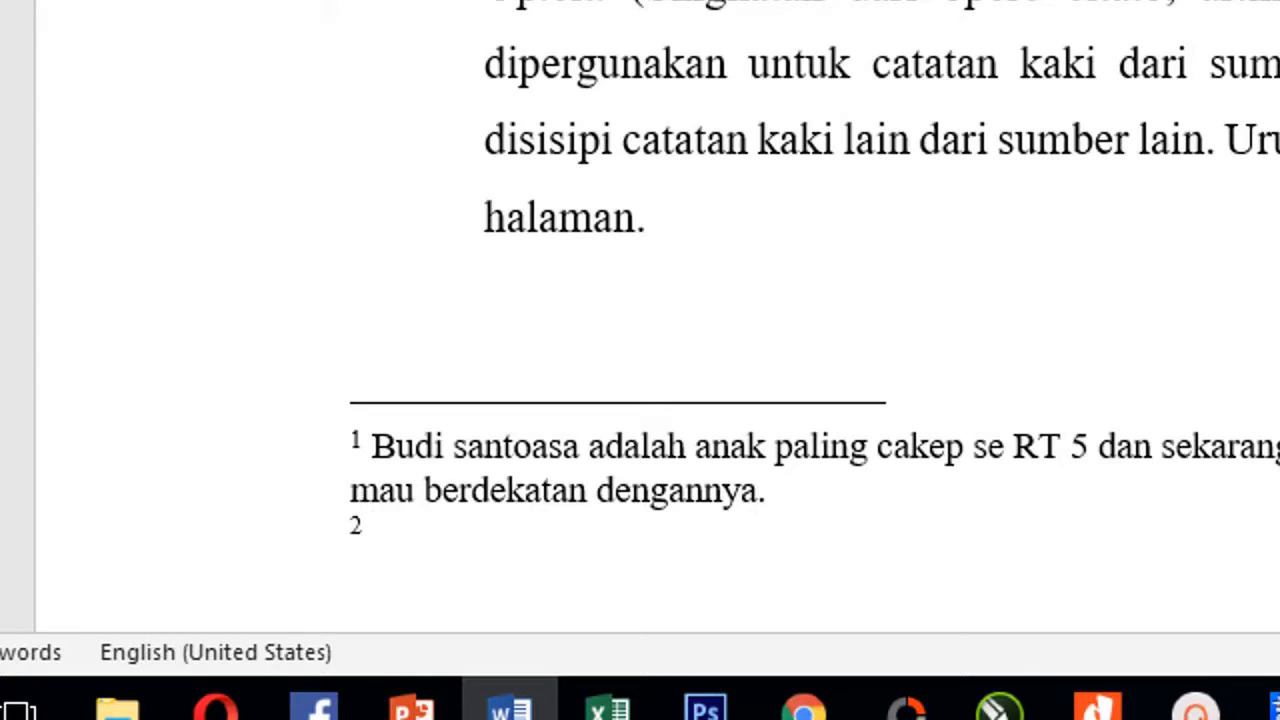
key("ctrl+v")
left_click(440, 333)
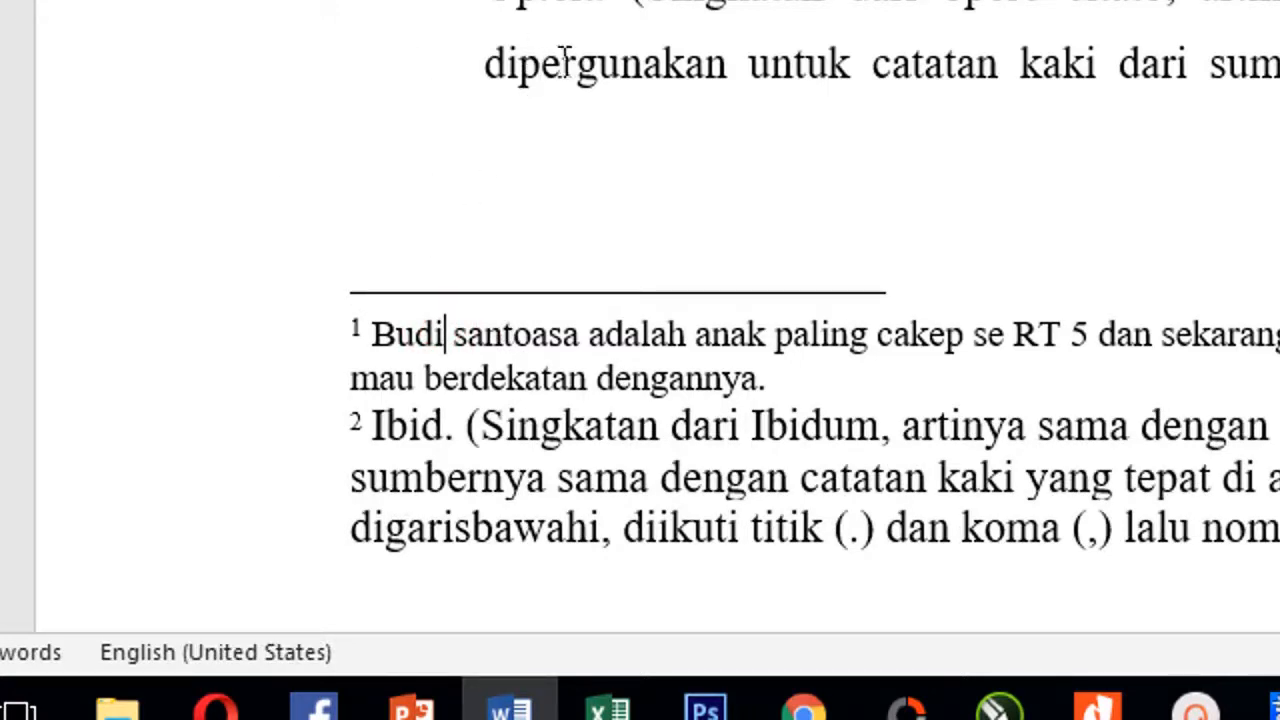
left_click_drag(376, 427, 1270, 528)
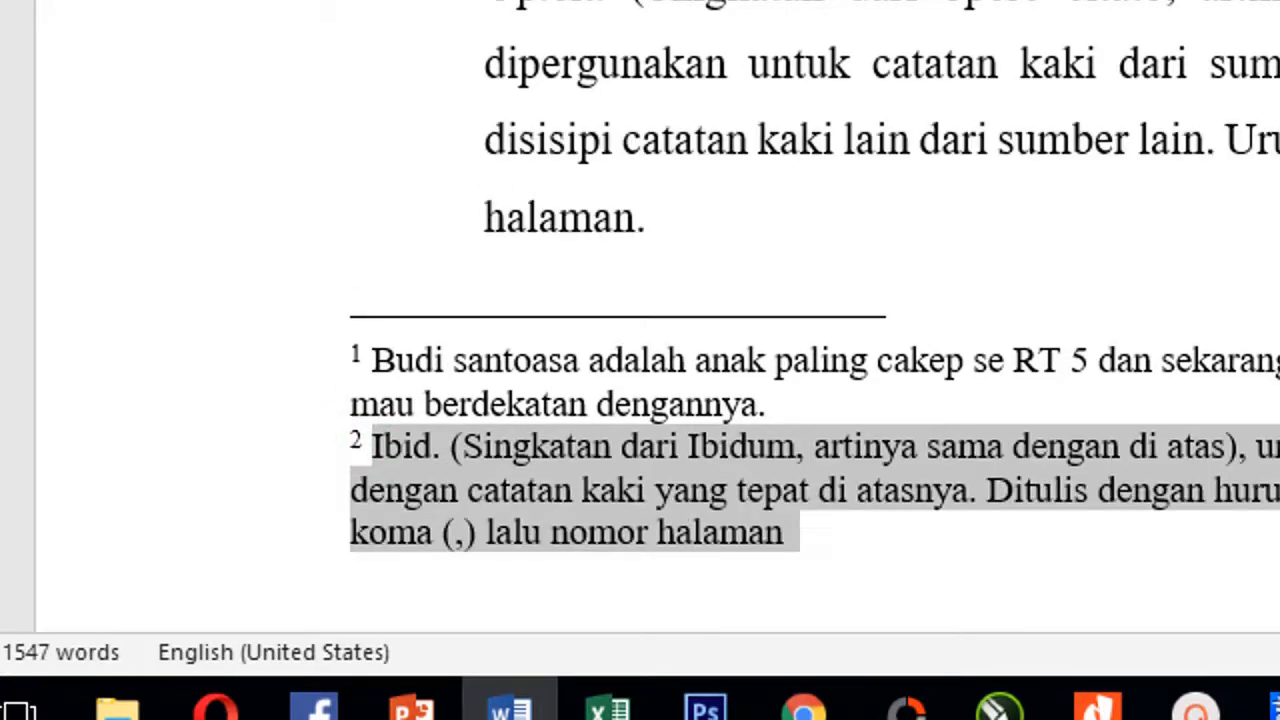
left_click(641, 362)
left_click(630, 88)
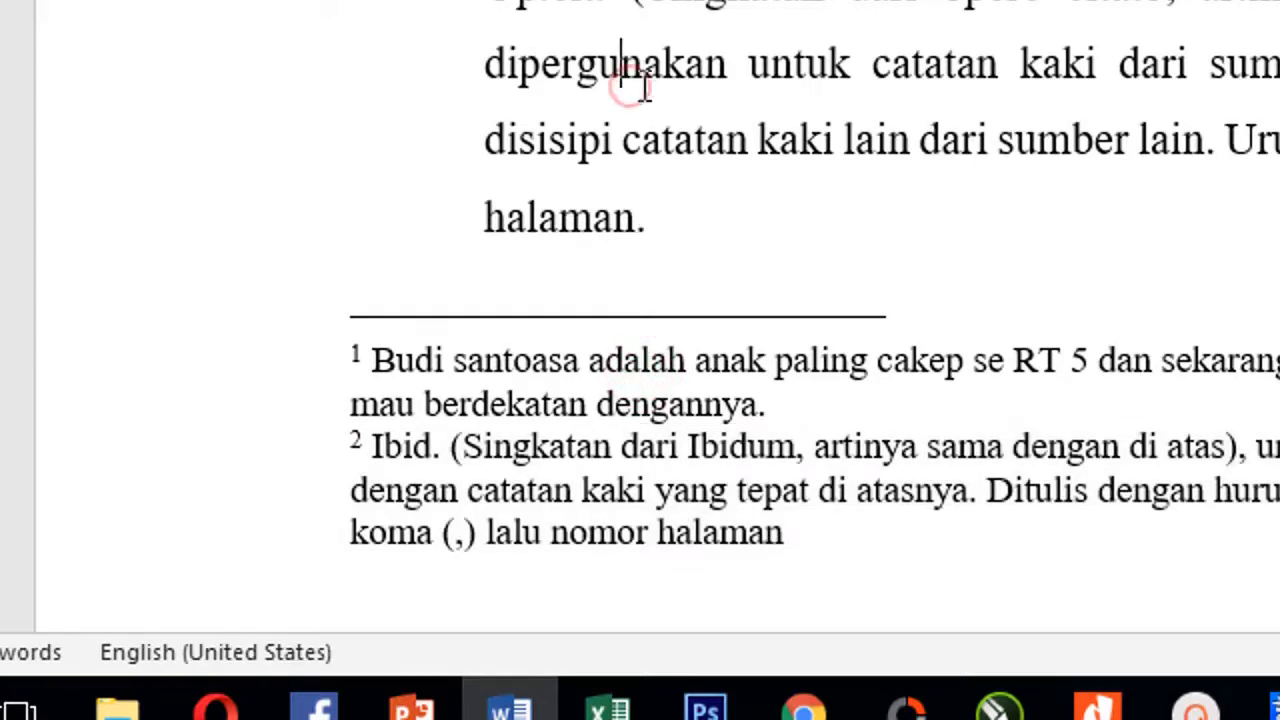
scroll(632, 88, "up", 5)
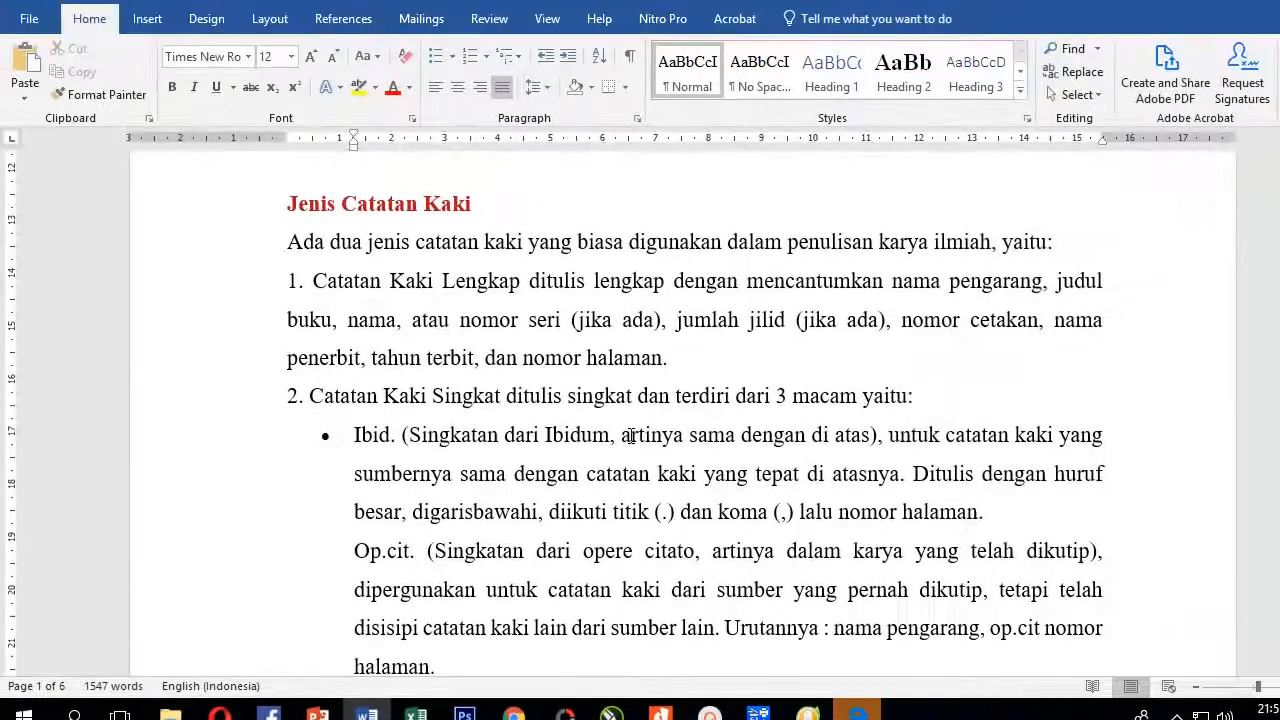
scroll(632, 436, "down", 15)
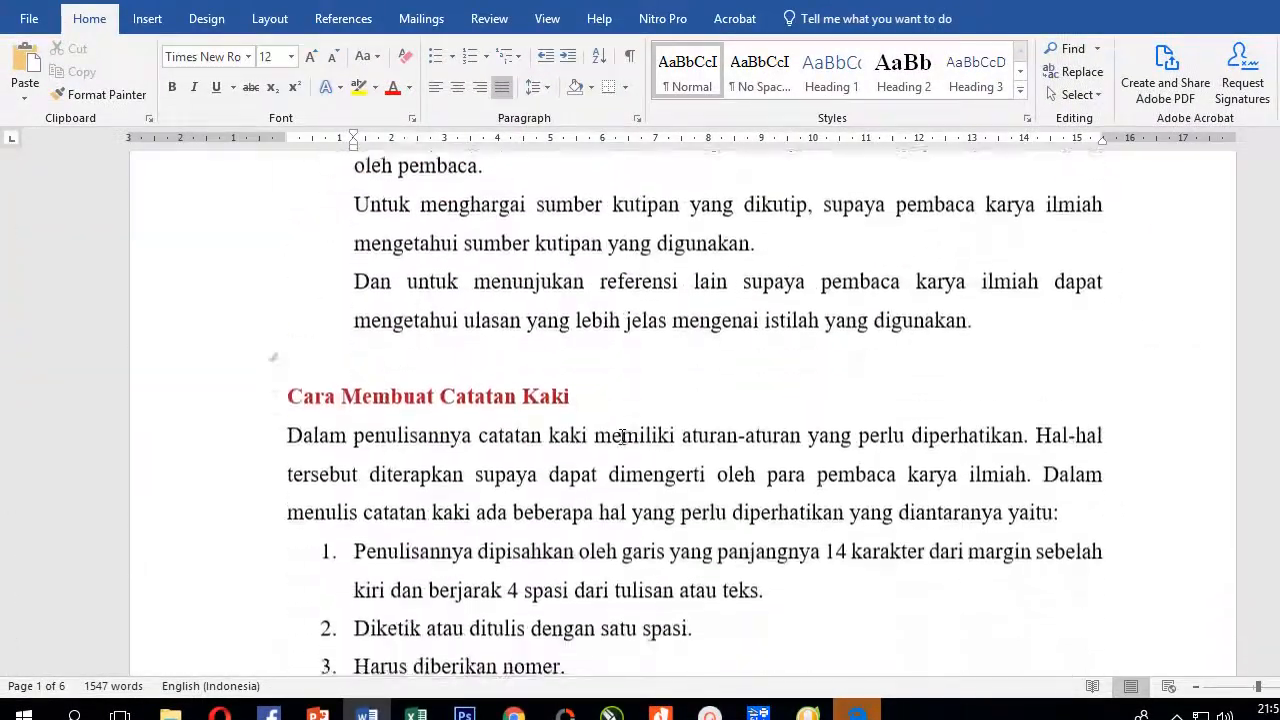
scroll(622, 436, "down", 3)
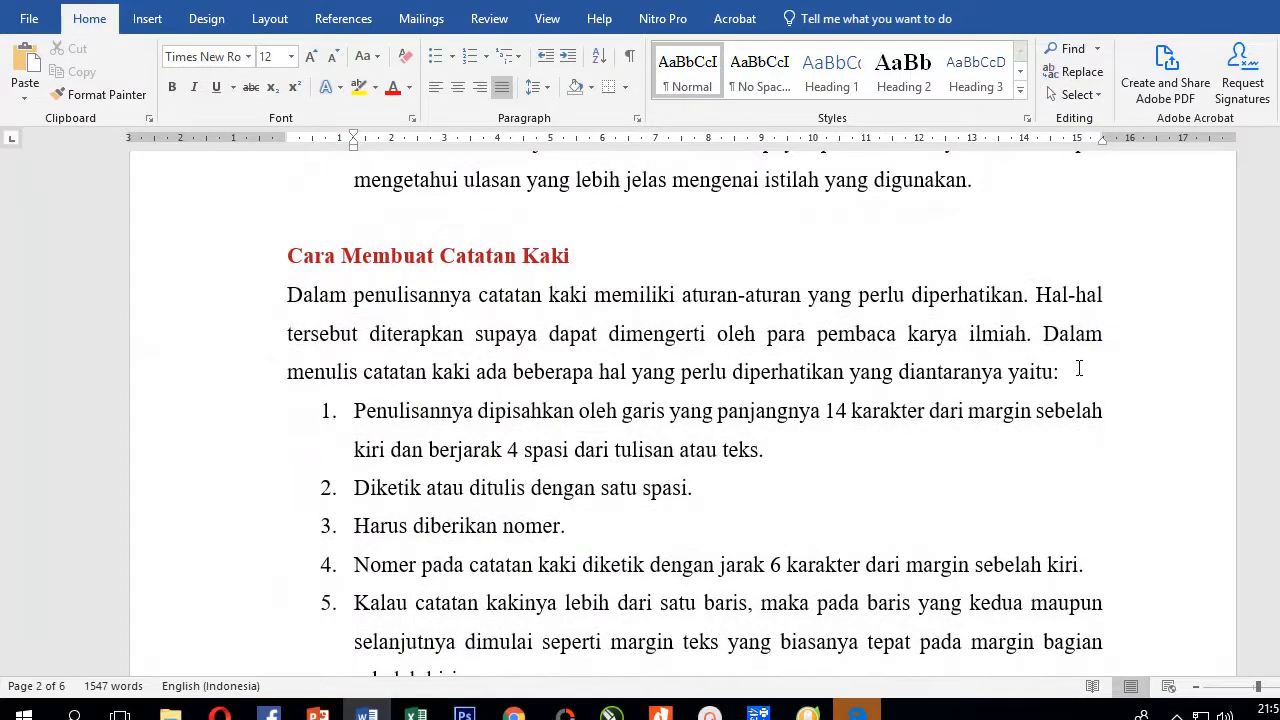
scroll(1087, 370, "up", 4)
Insert footnote 3 after 'digunakan.' with the text 'Conrtoh Footnote ke tiga'
left_click(765, 302)
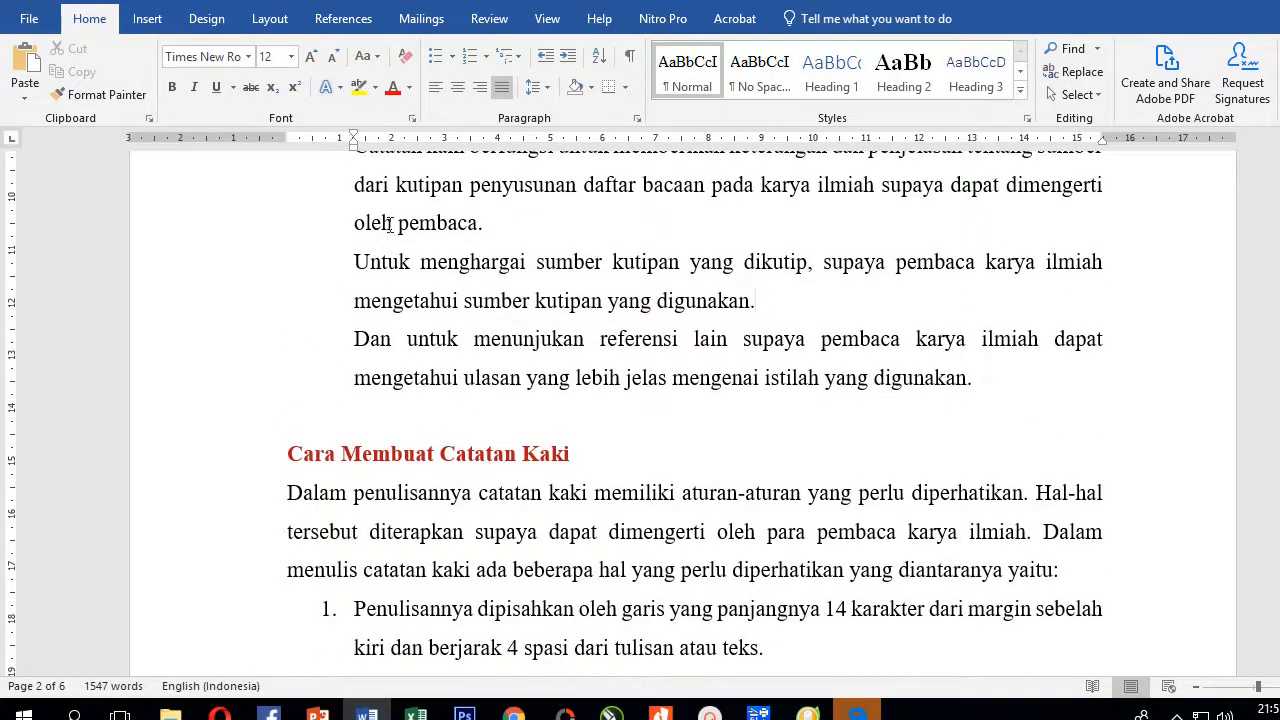
left_click(356, 19)
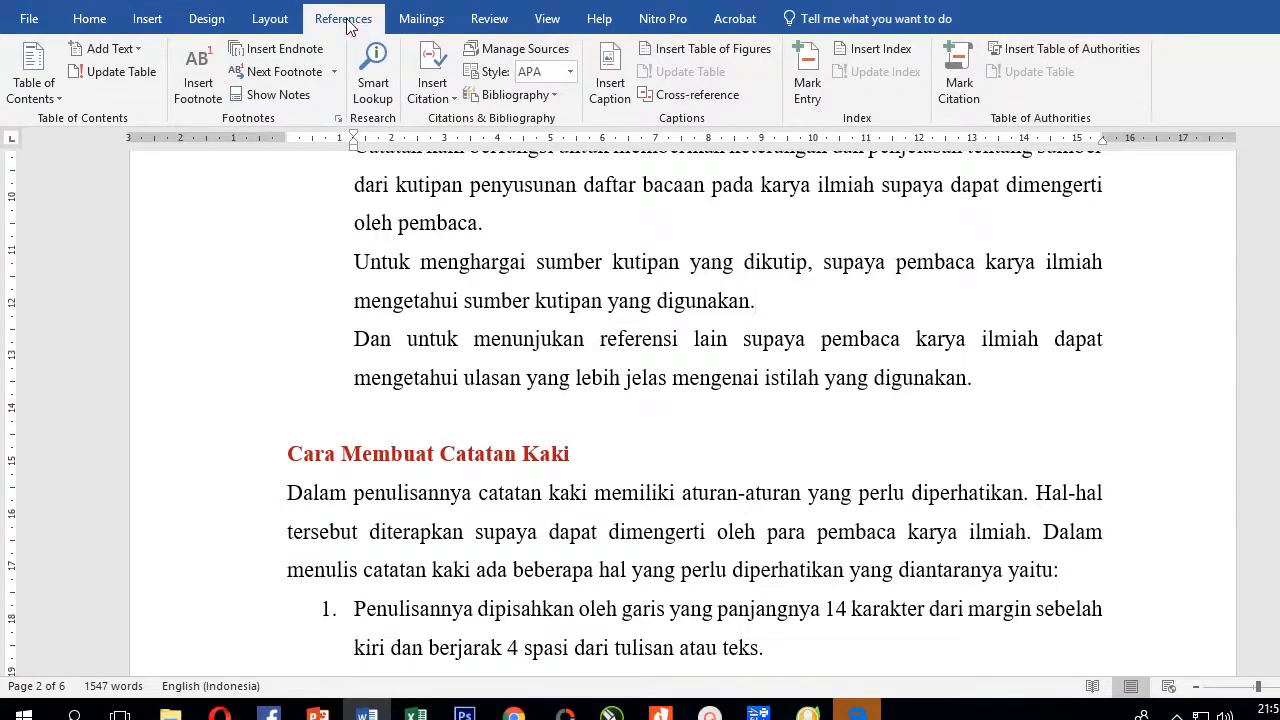
left_click(202, 93)
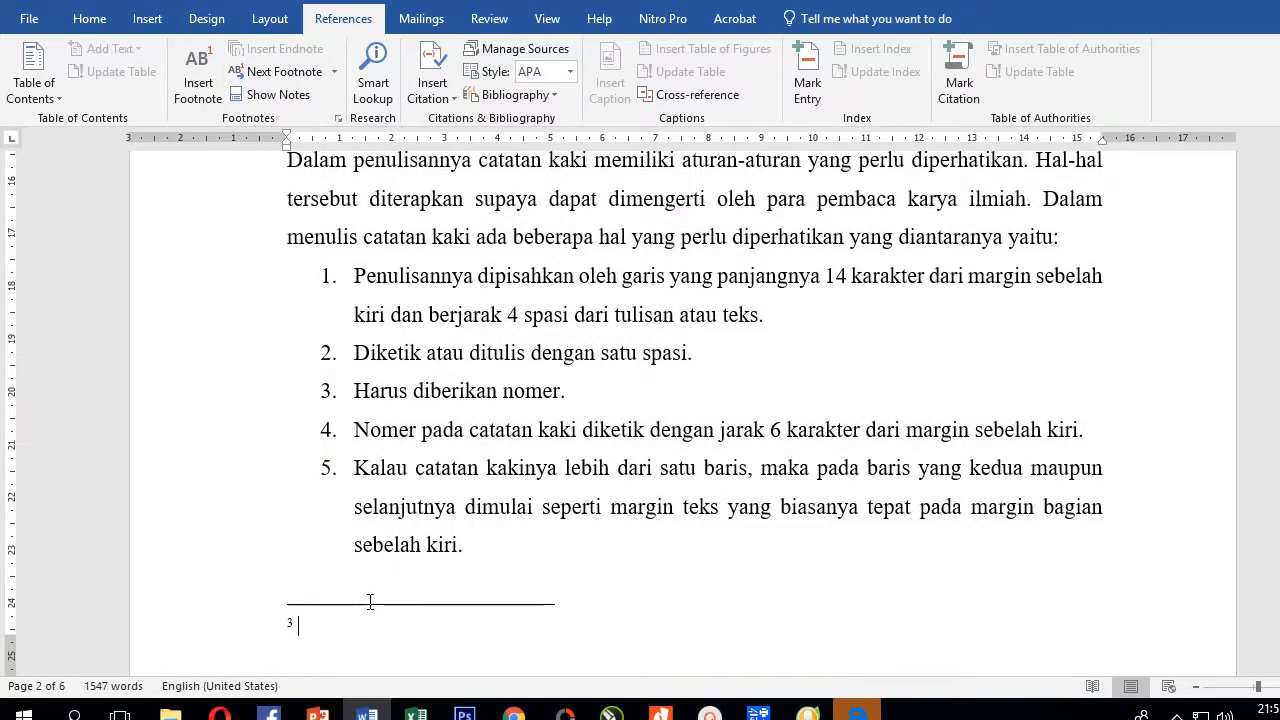
type("Conrtoh Footnote ke tiga")
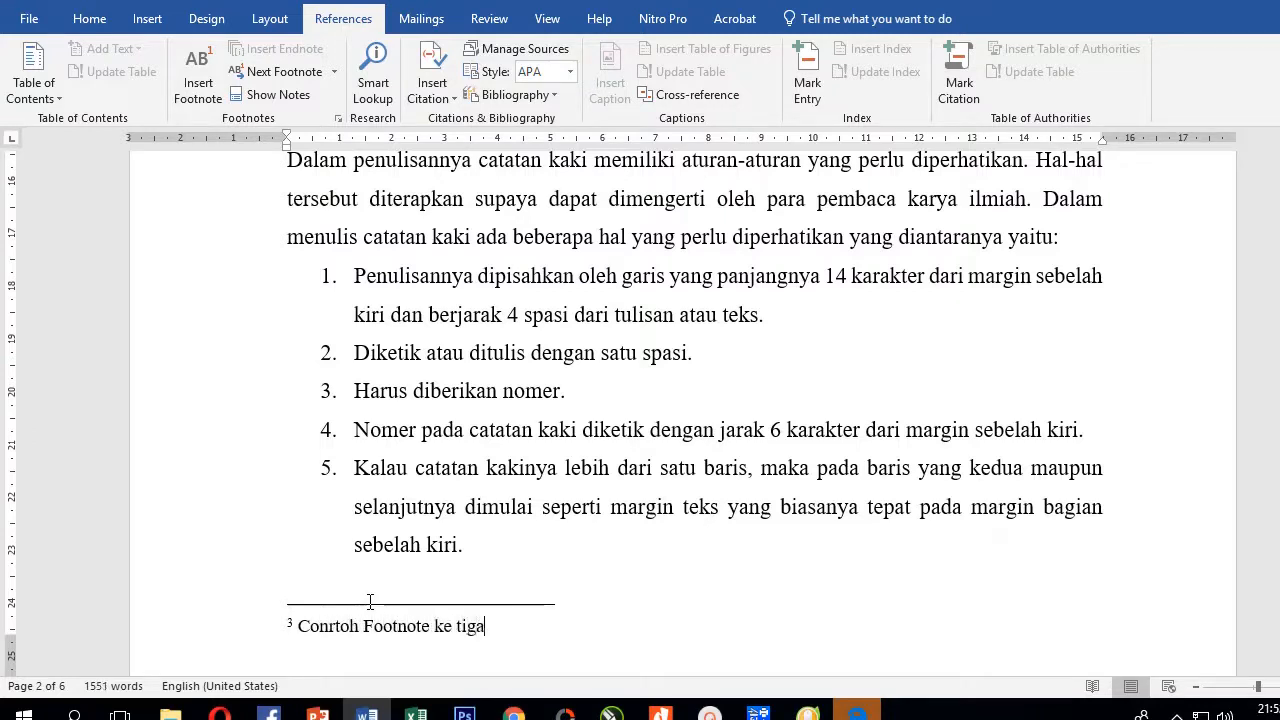
left_click(486, 512)
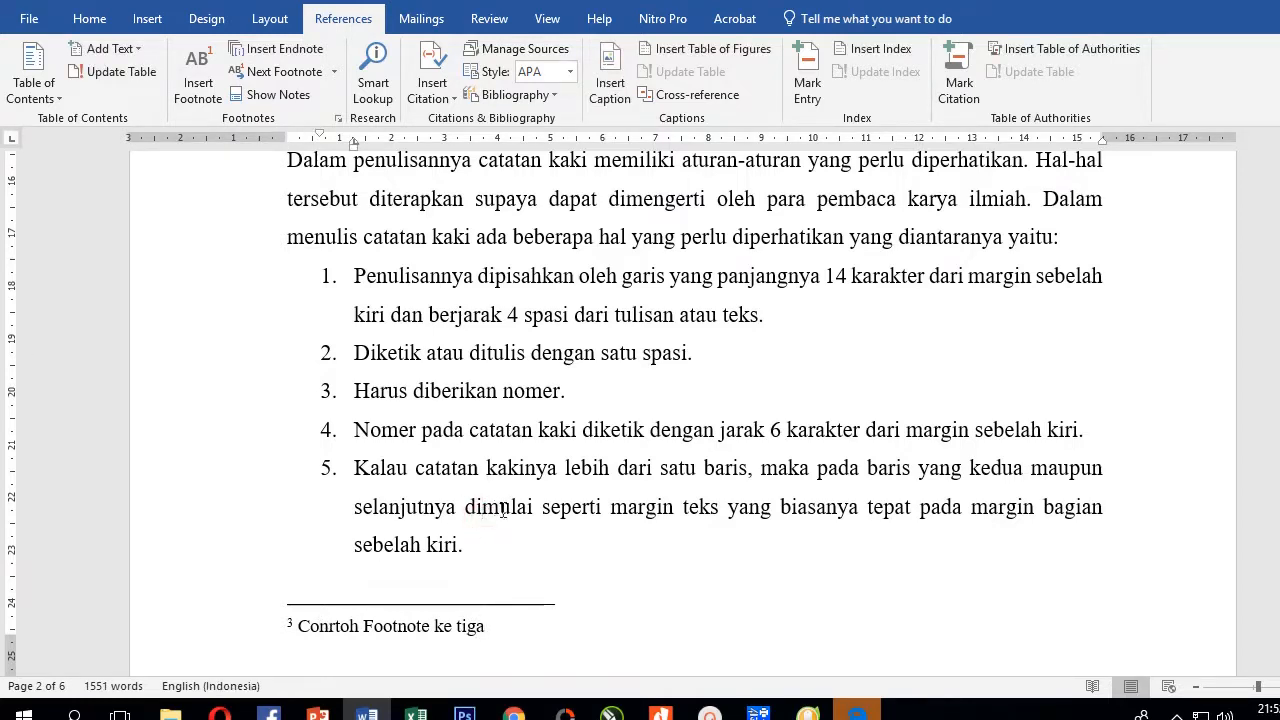
double_click(370, 627)
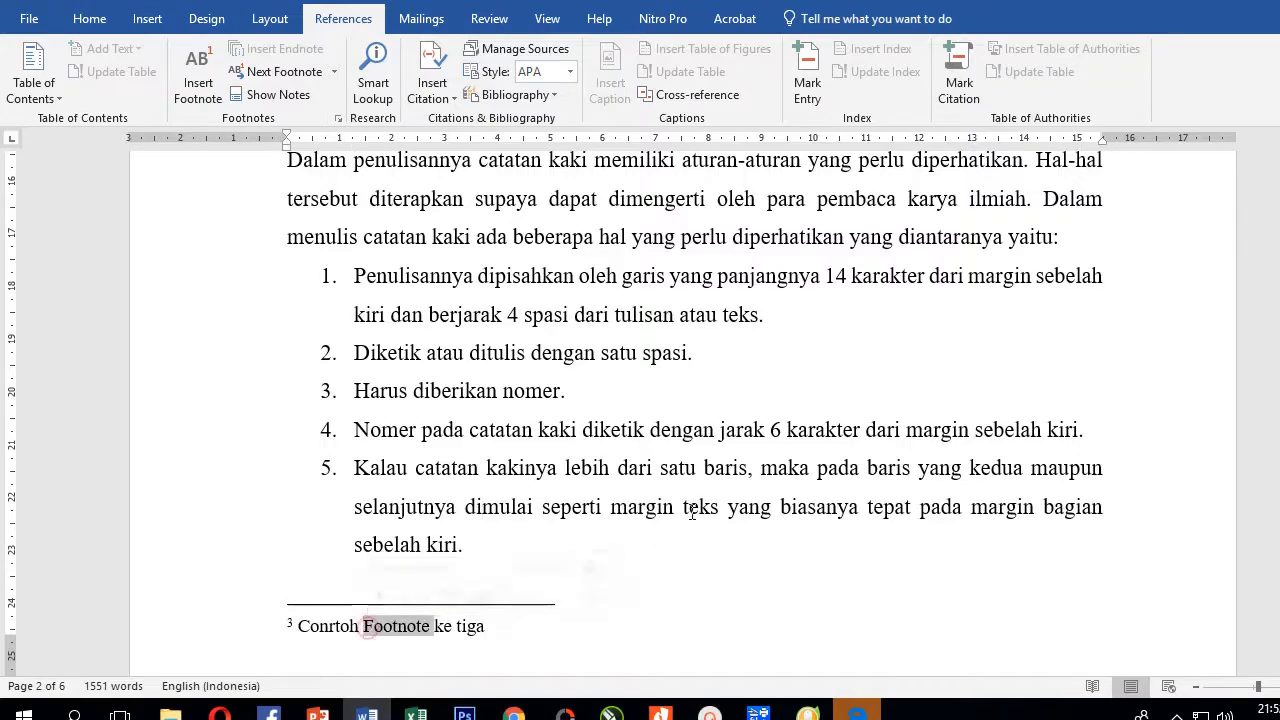
scroll(772, 410, "up", 3)
left_click(767, 384)
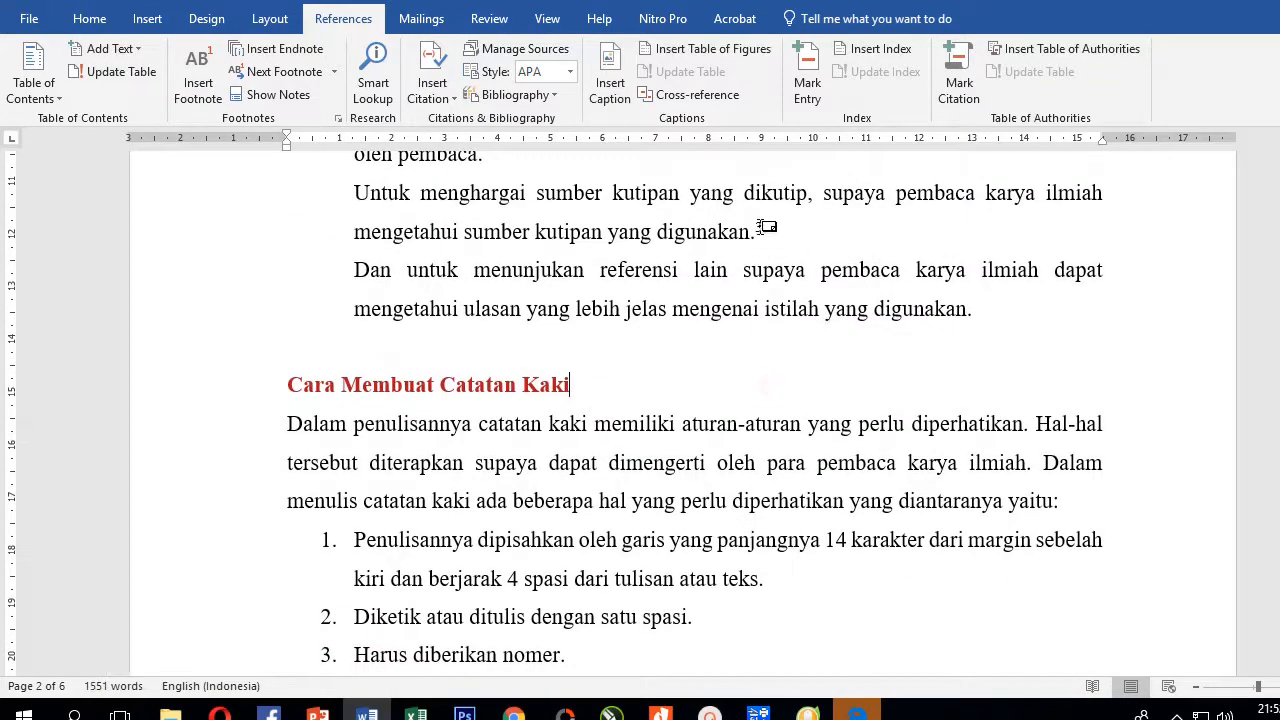
mouse_move(762, 226)
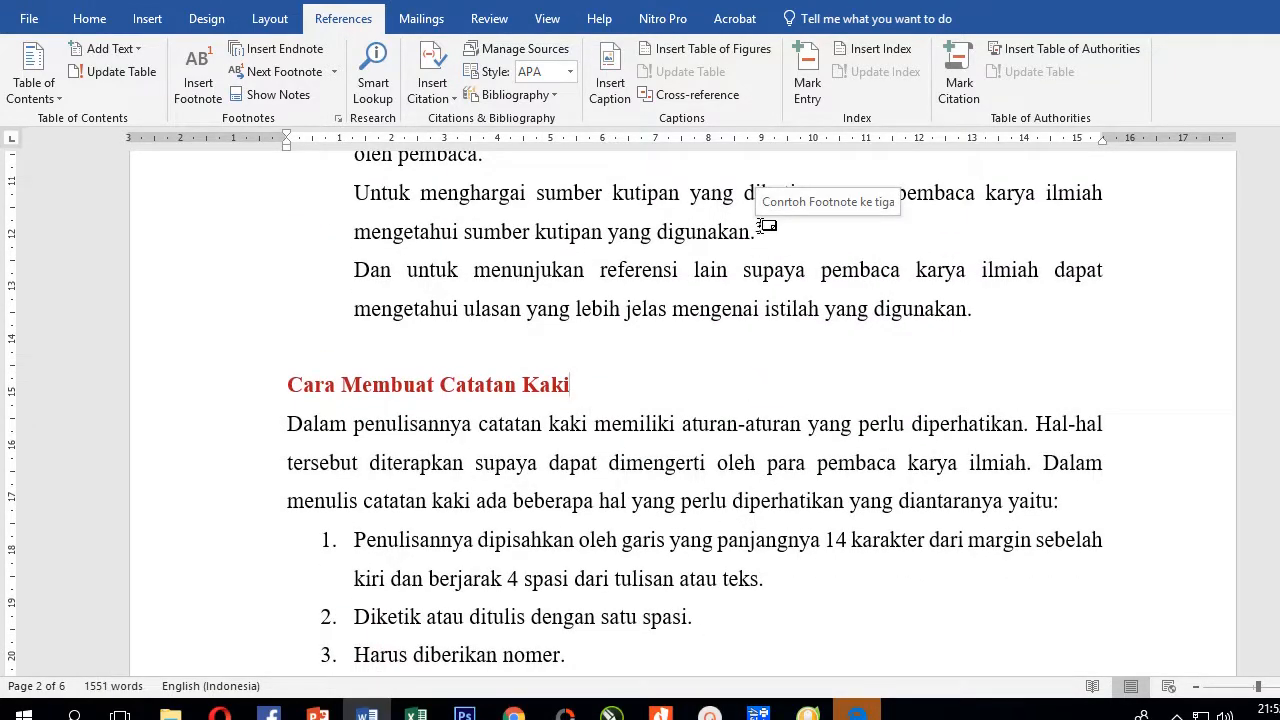
double_click(765, 226)
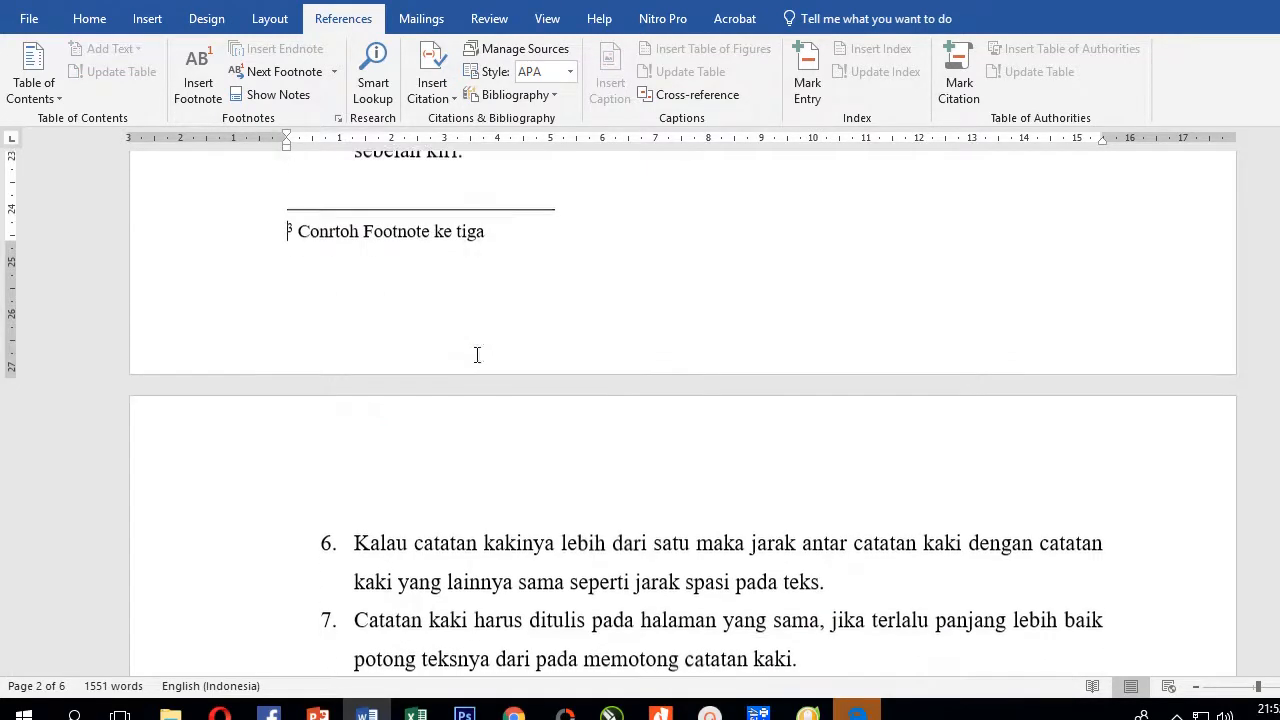
left_click(313, 240)
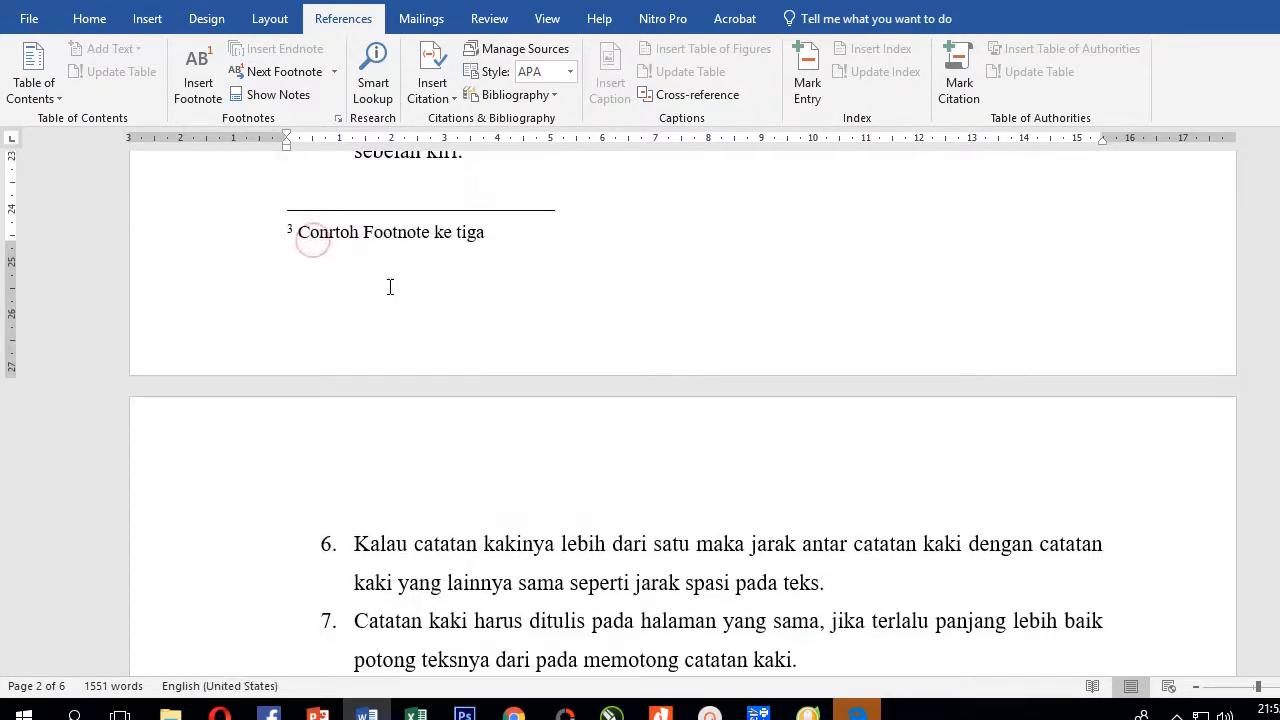
scroll(390, 284, "up", 4)
scroll(500, 300, "up", 9)
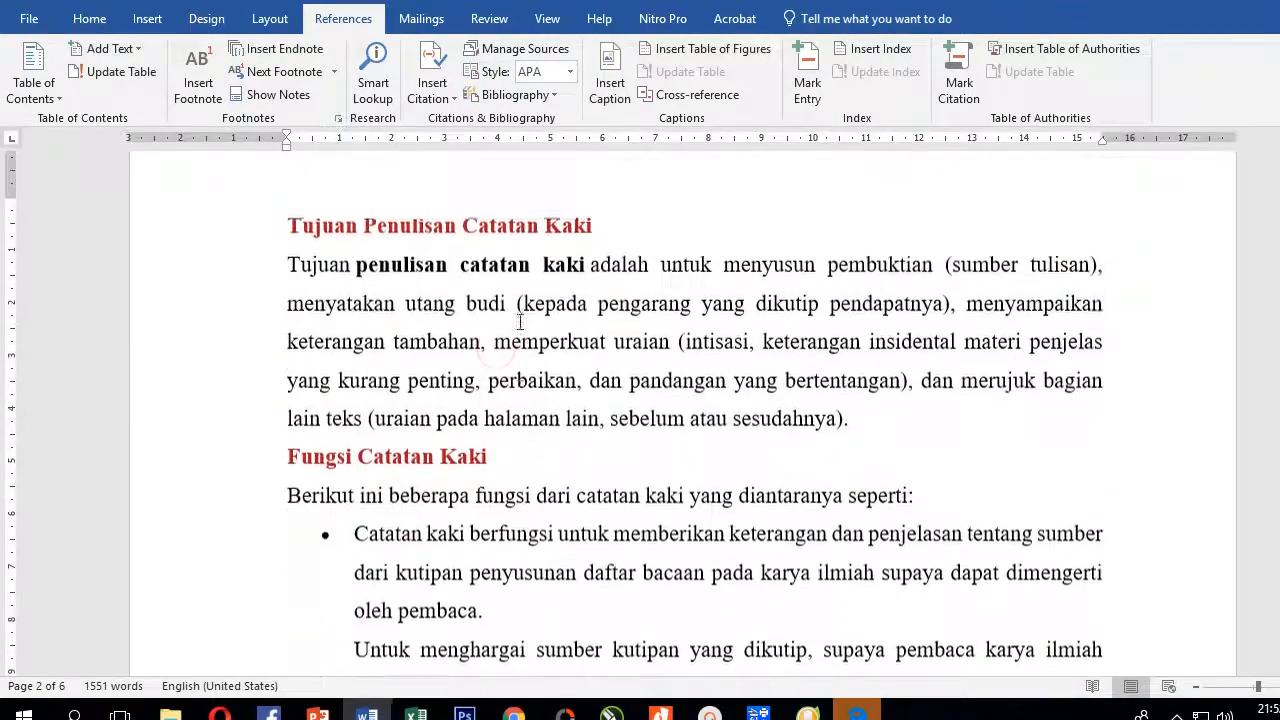
left_click(513, 333)
scroll(490, 340, "up", 4)
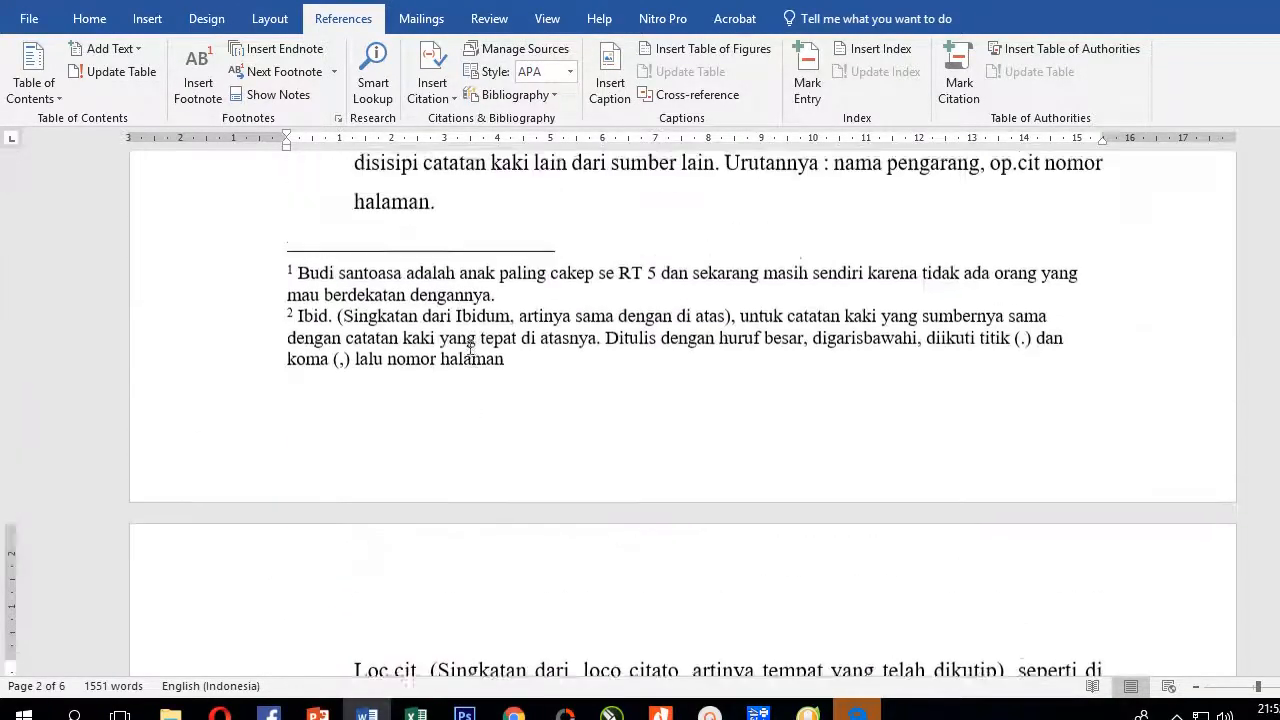
scroll(470, 346, "up", 3)
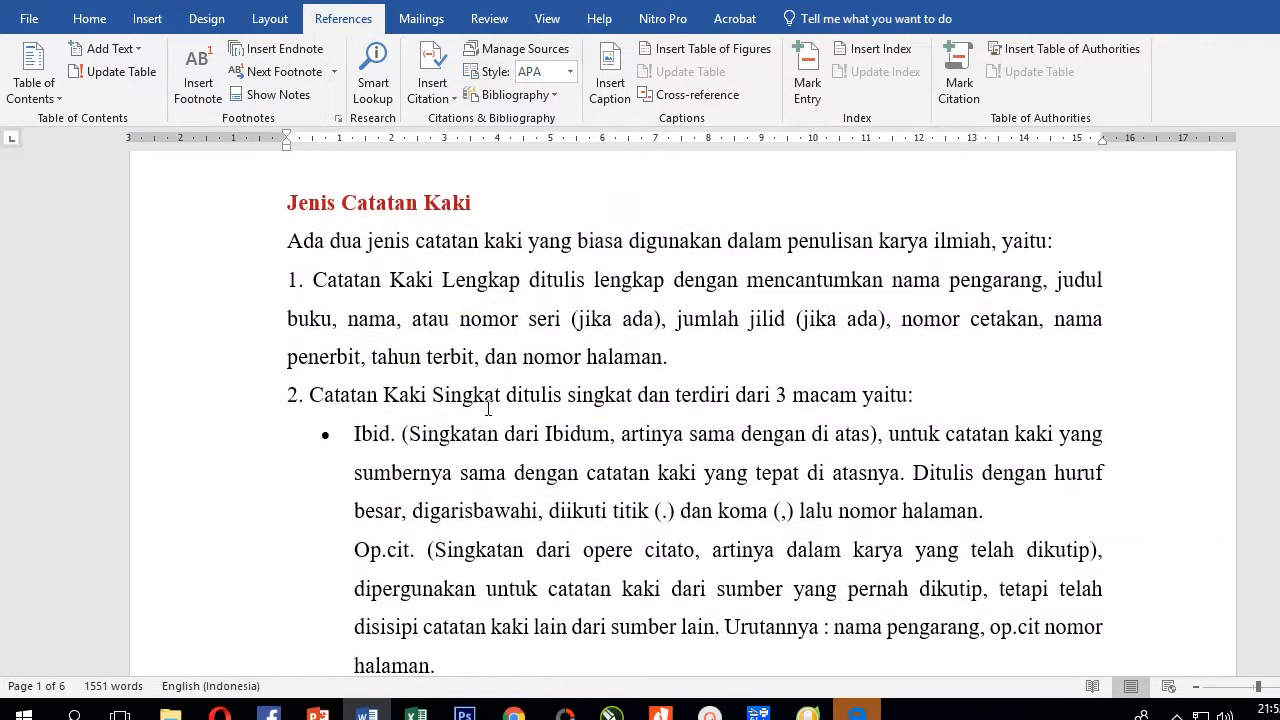
Insert an endnote after 'nomor halaman.' in item 1 reading 'contoh catatan akhira'
left_click(690, 355)
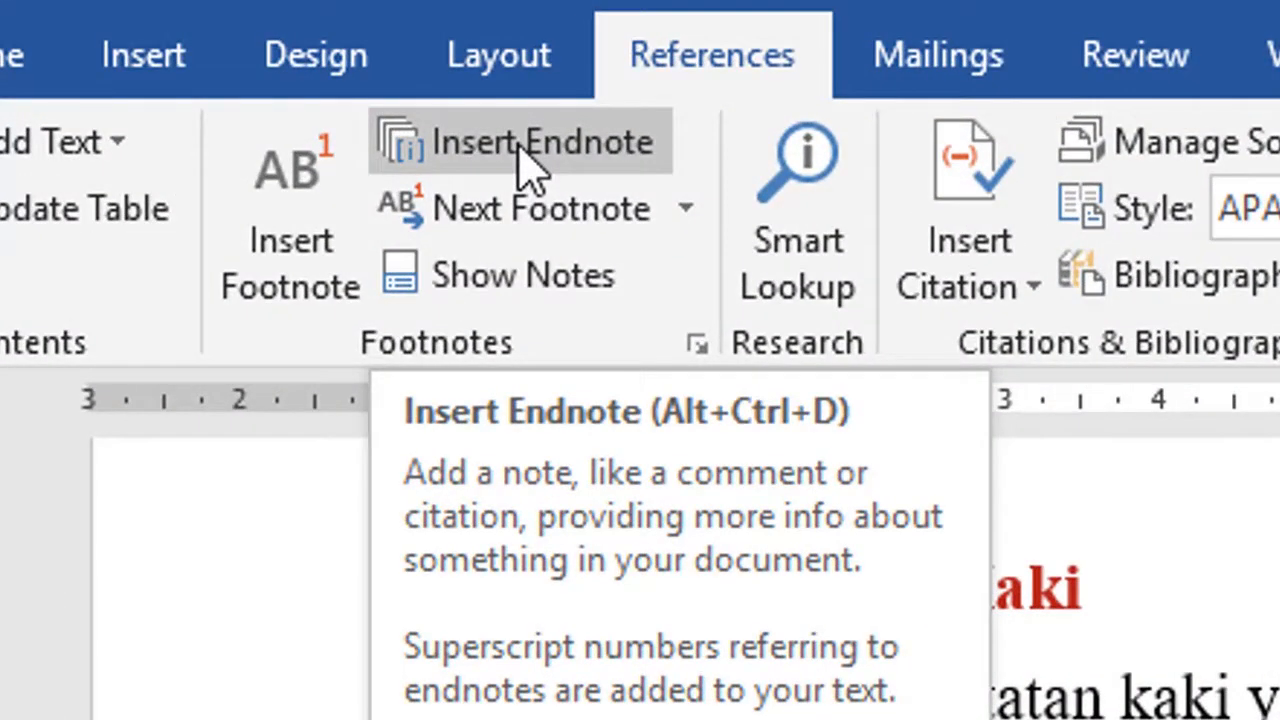
left_click(520, 148)
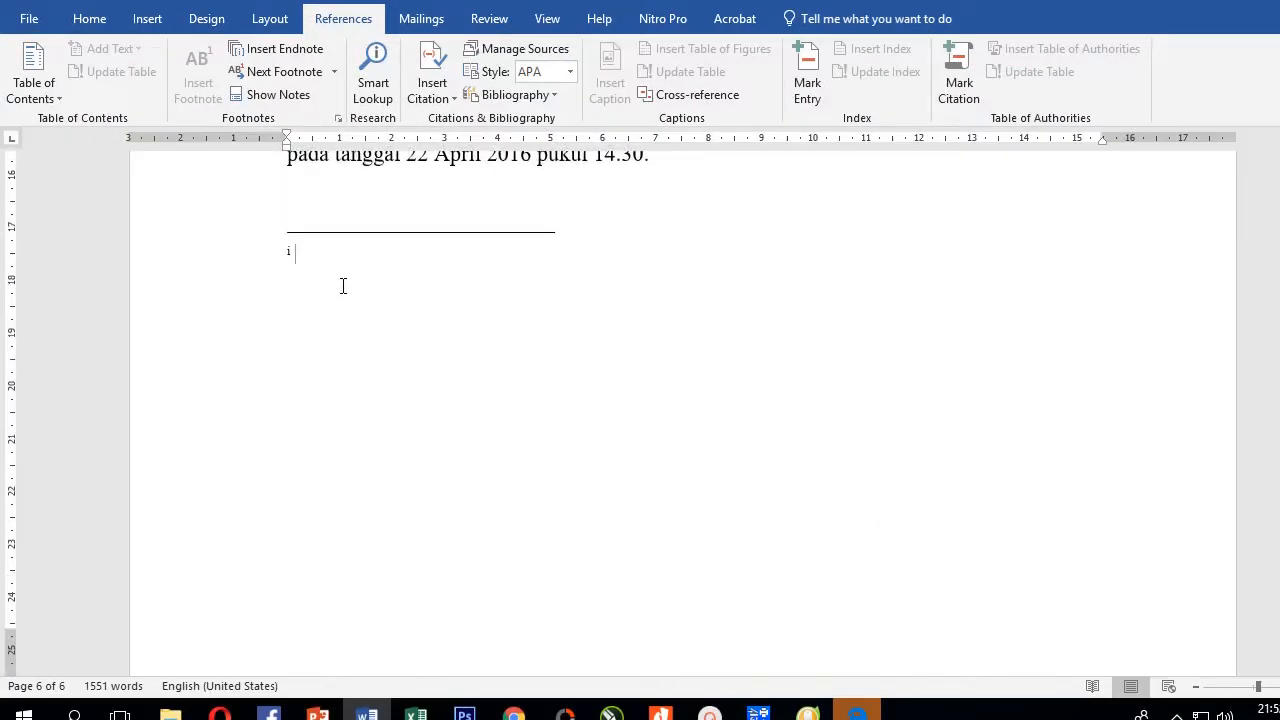
type("contoh catatan akhira")
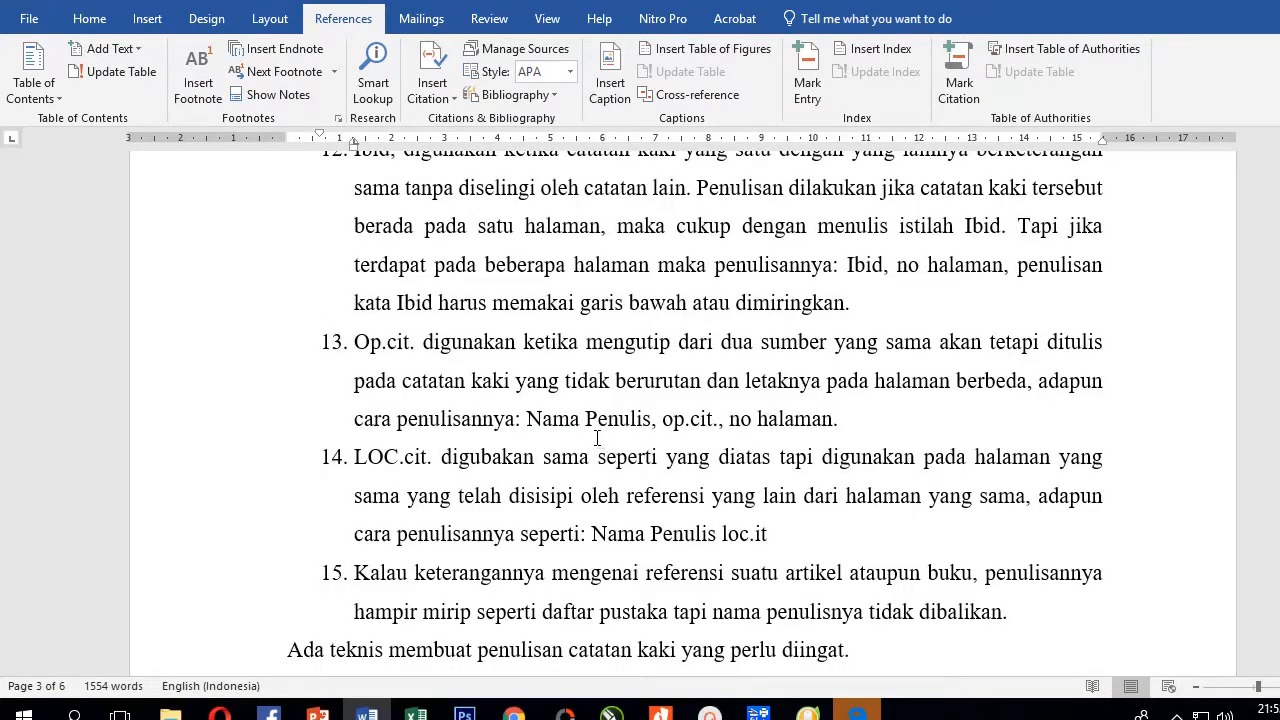
left_click(810, 540)
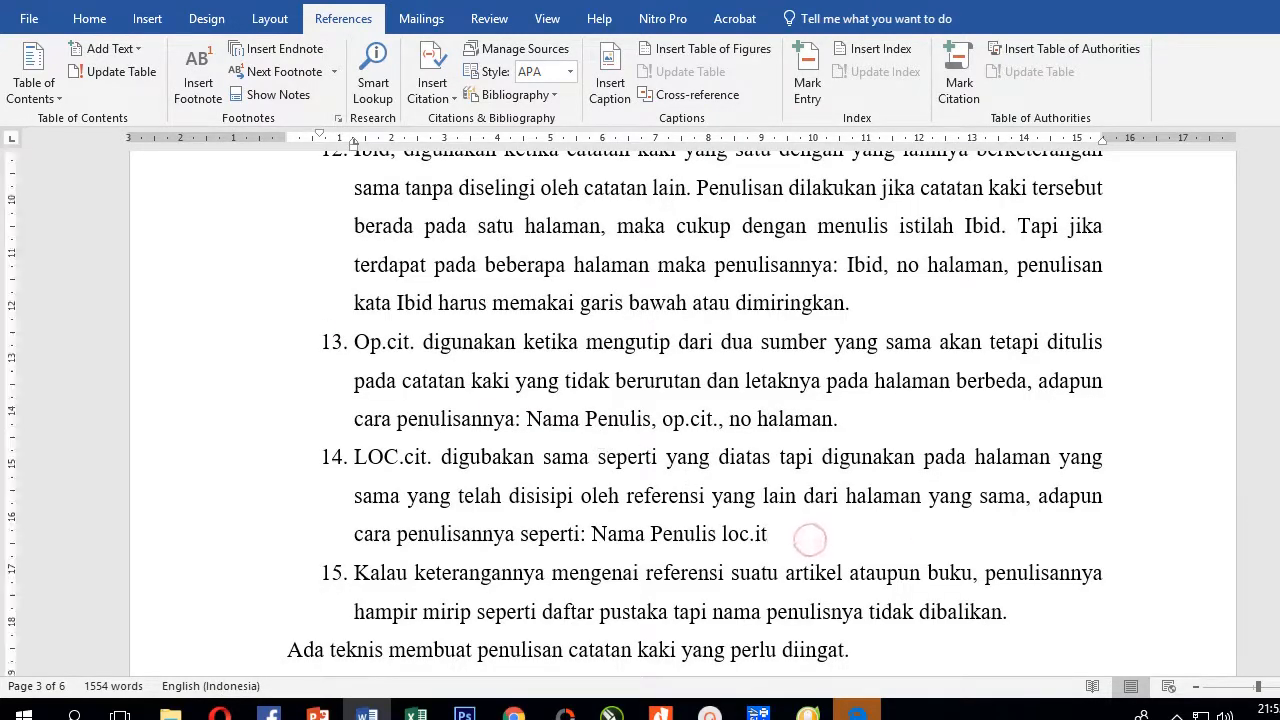
left_click_drag(1279, 370, 1279, 555)
scroll(451, 489, "up", 3)
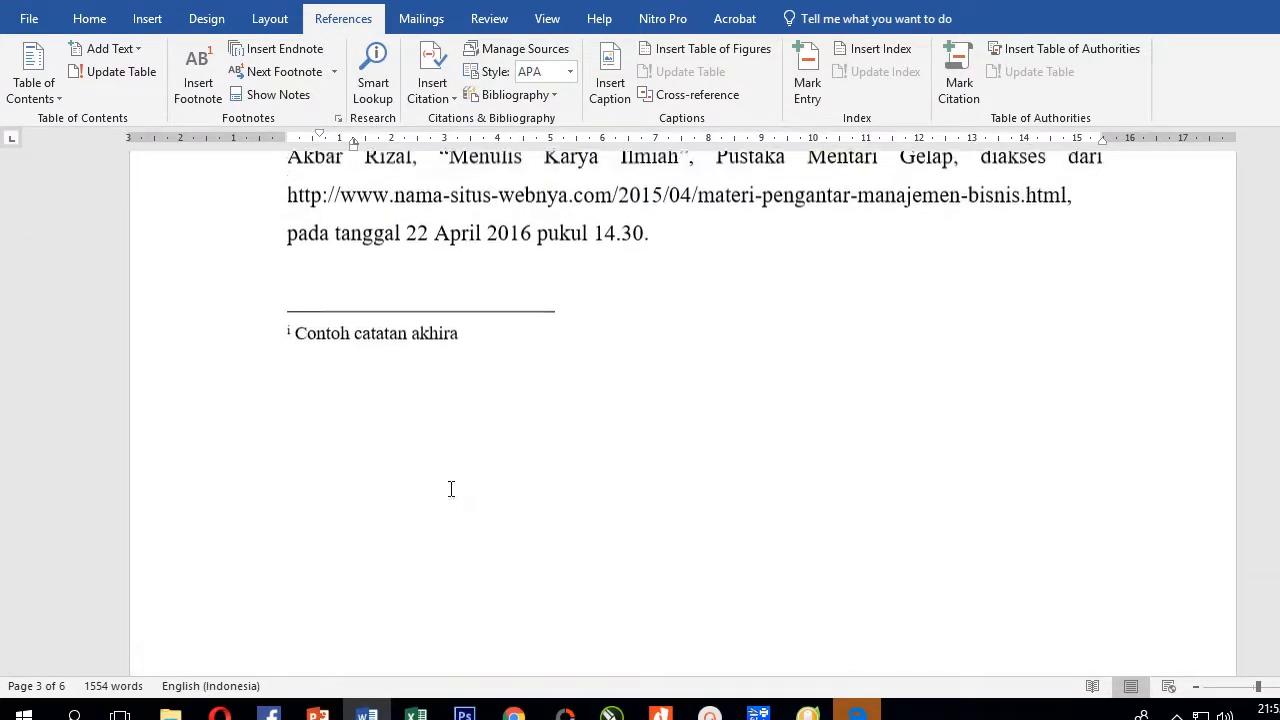
double_click(290, 340)
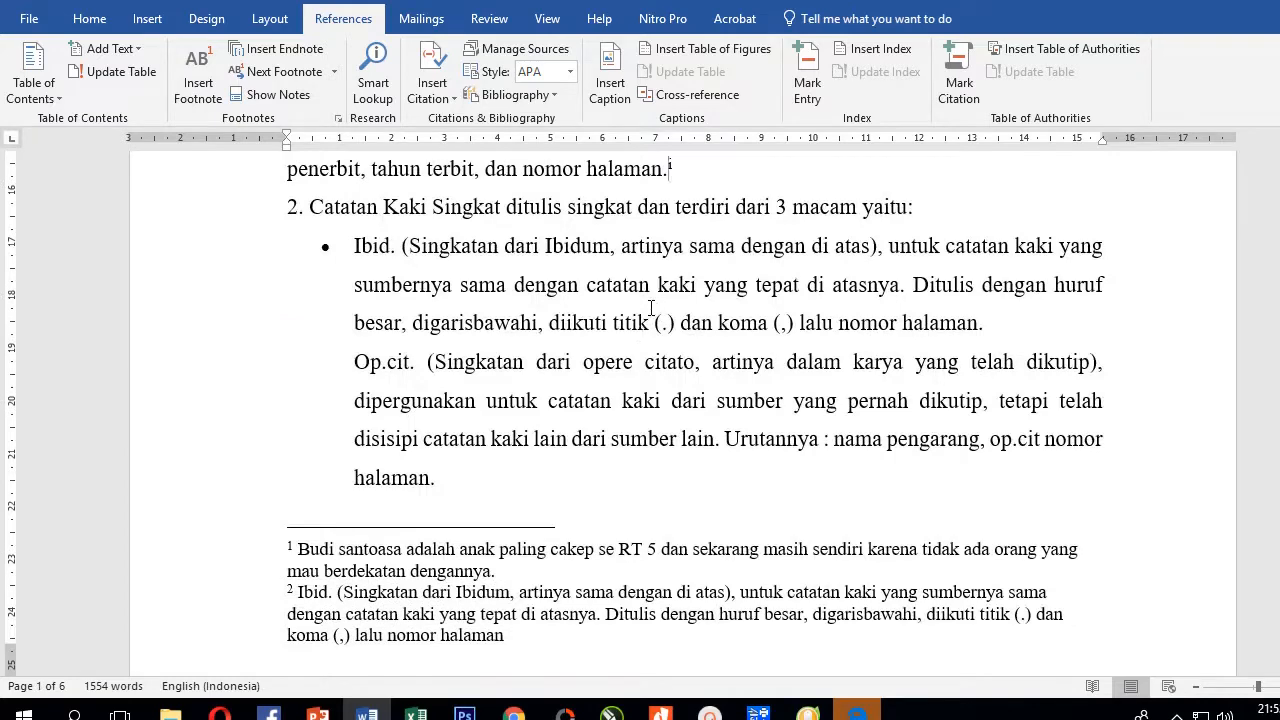
scroll(697, 225, "up", 3)
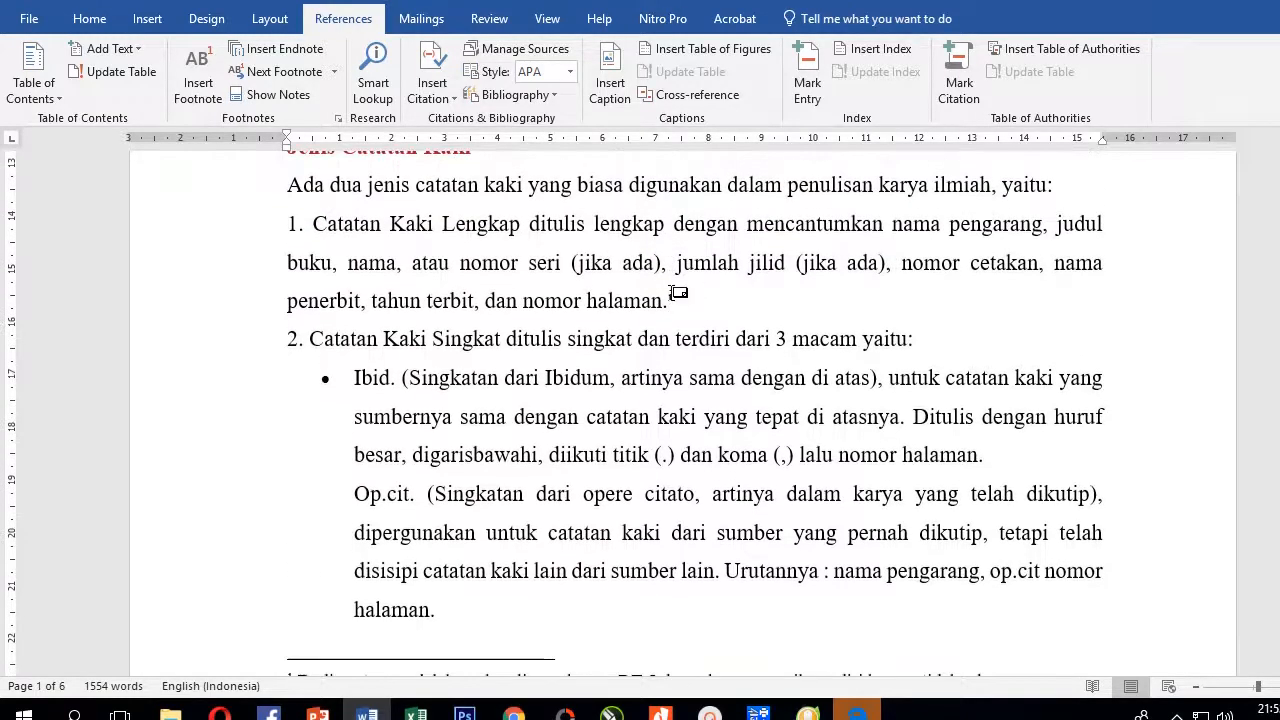
mouse_move(679, 297)
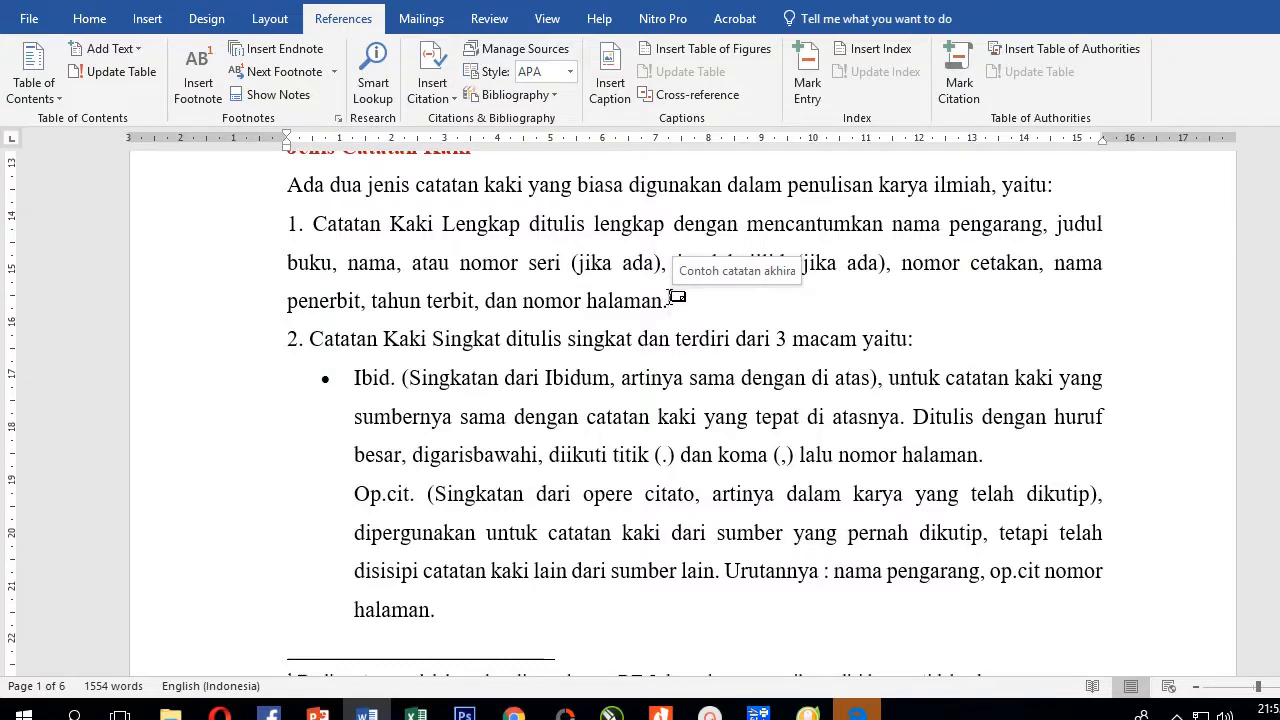
double_click(670, 298)
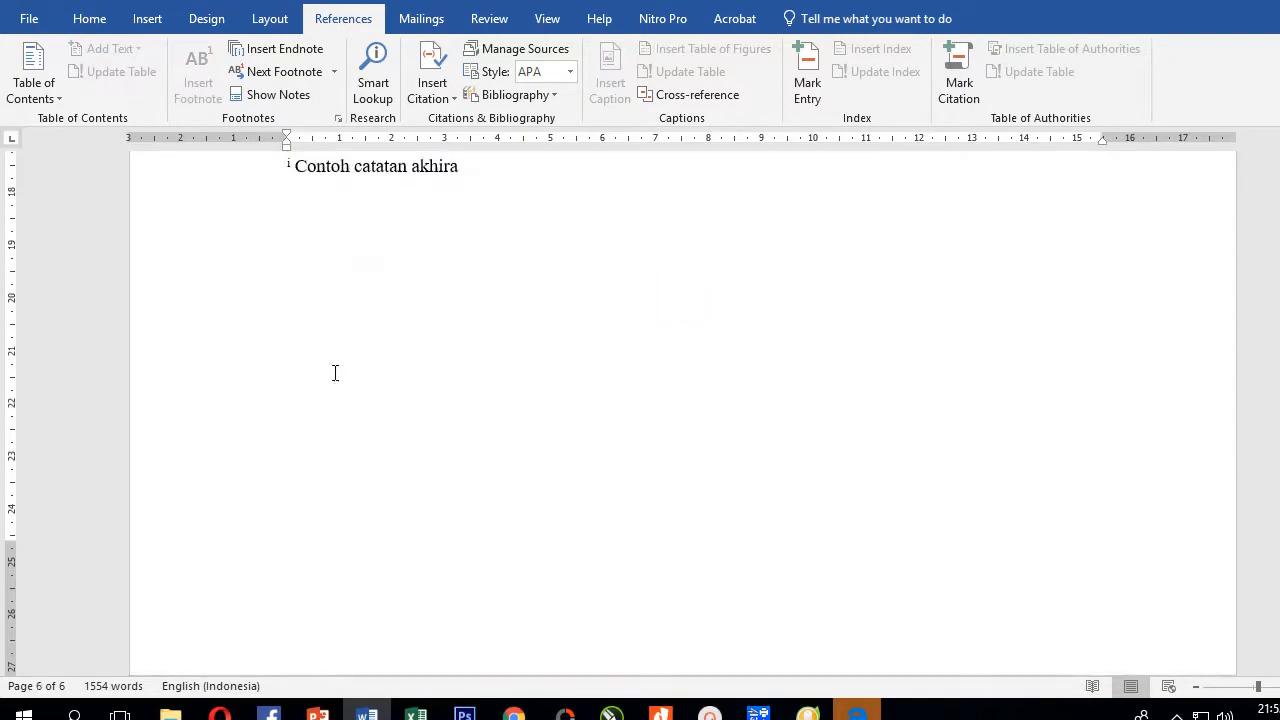
double_click(287, 166)
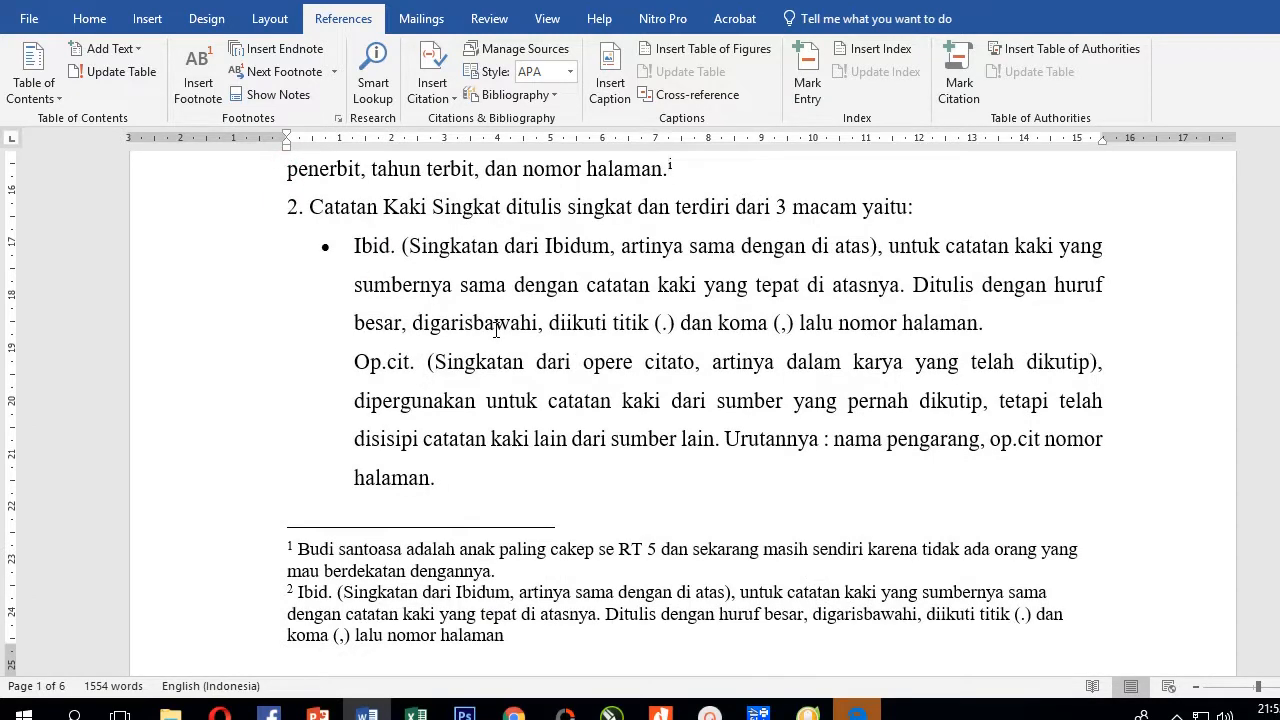
left_click(464, 324)
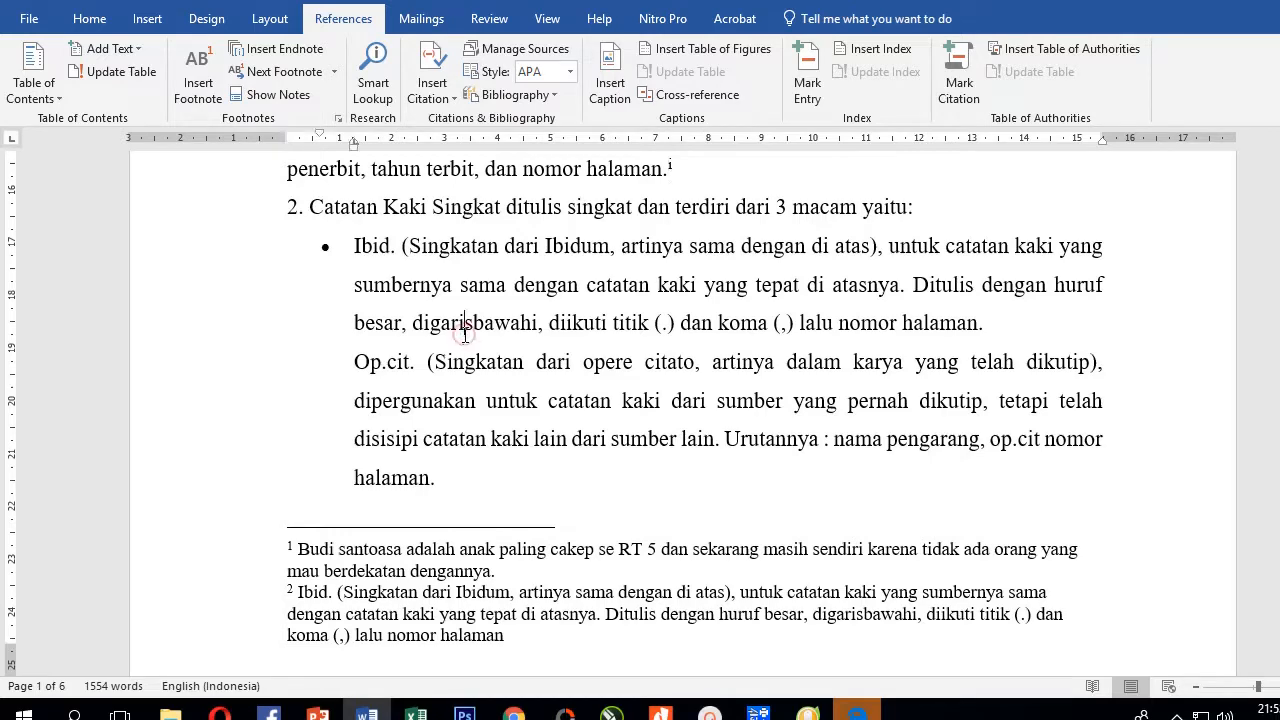